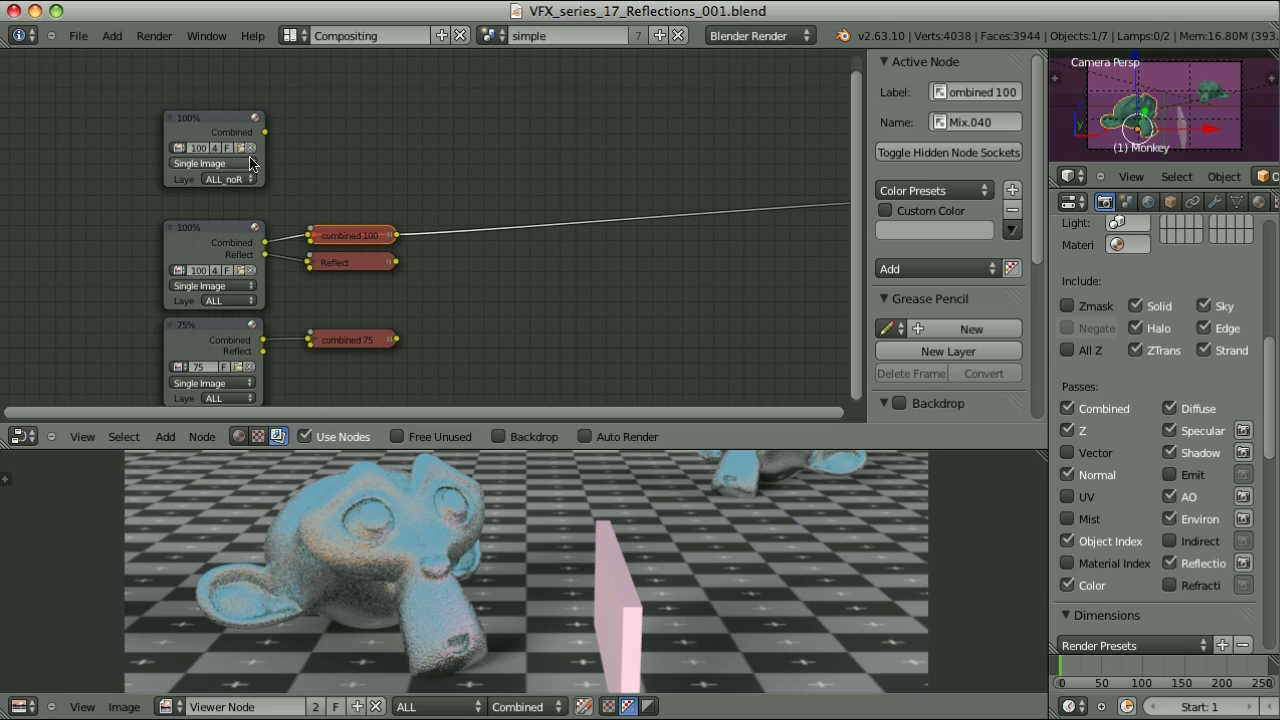
Step: Preview the ALL_noReflect image and combine it with the 100% Reflect pass through a new Mix node set to Add
left_click(206, 122, "ctrl+shift")
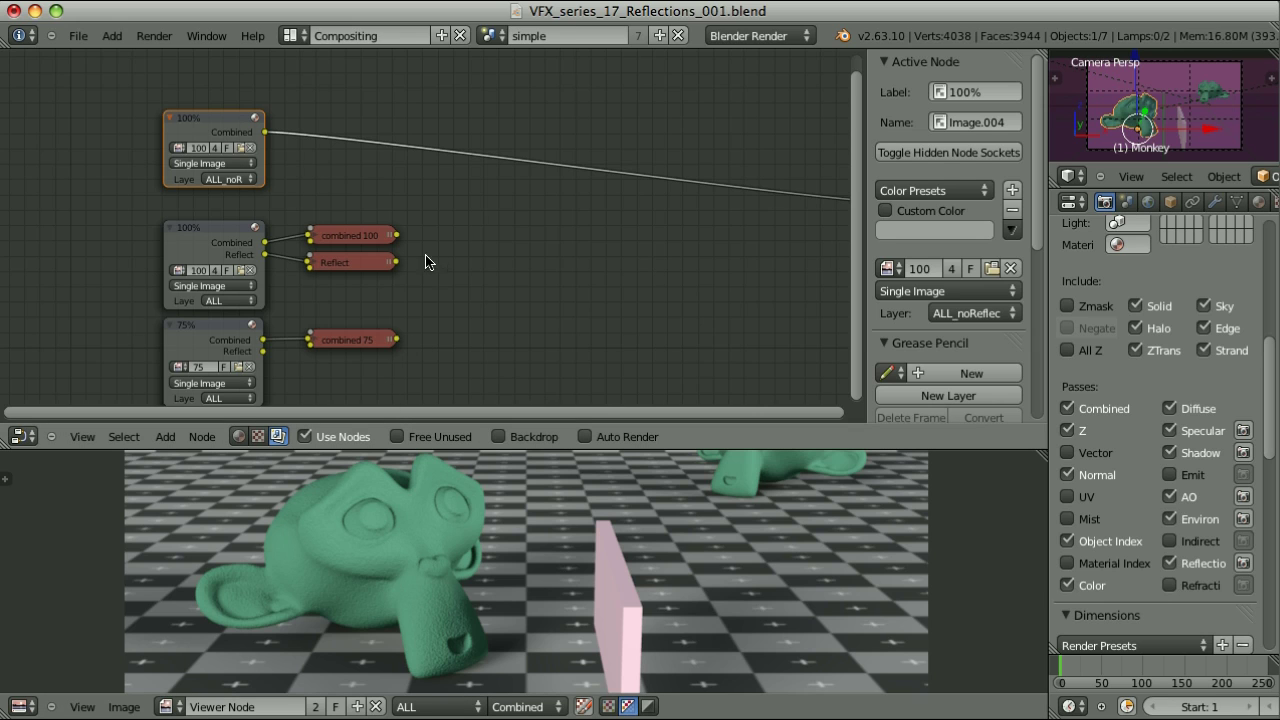
key("shift+a")
mouse_move(470, 266)
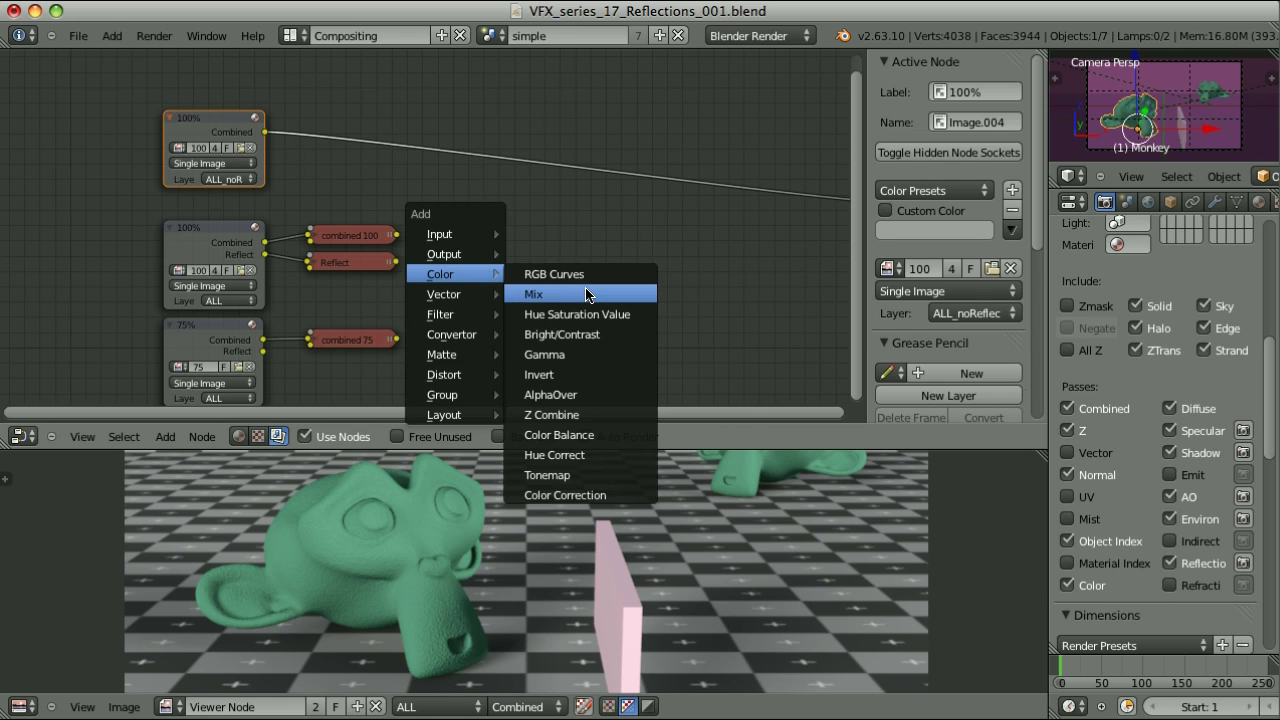
left_click(543, 294)
left_click(605, 285)
left_click(612, 290)
left_click(620, 268)
left_click_drag(620, 268, 537, 135)
left_click_drag(396, 262, 502, 198)
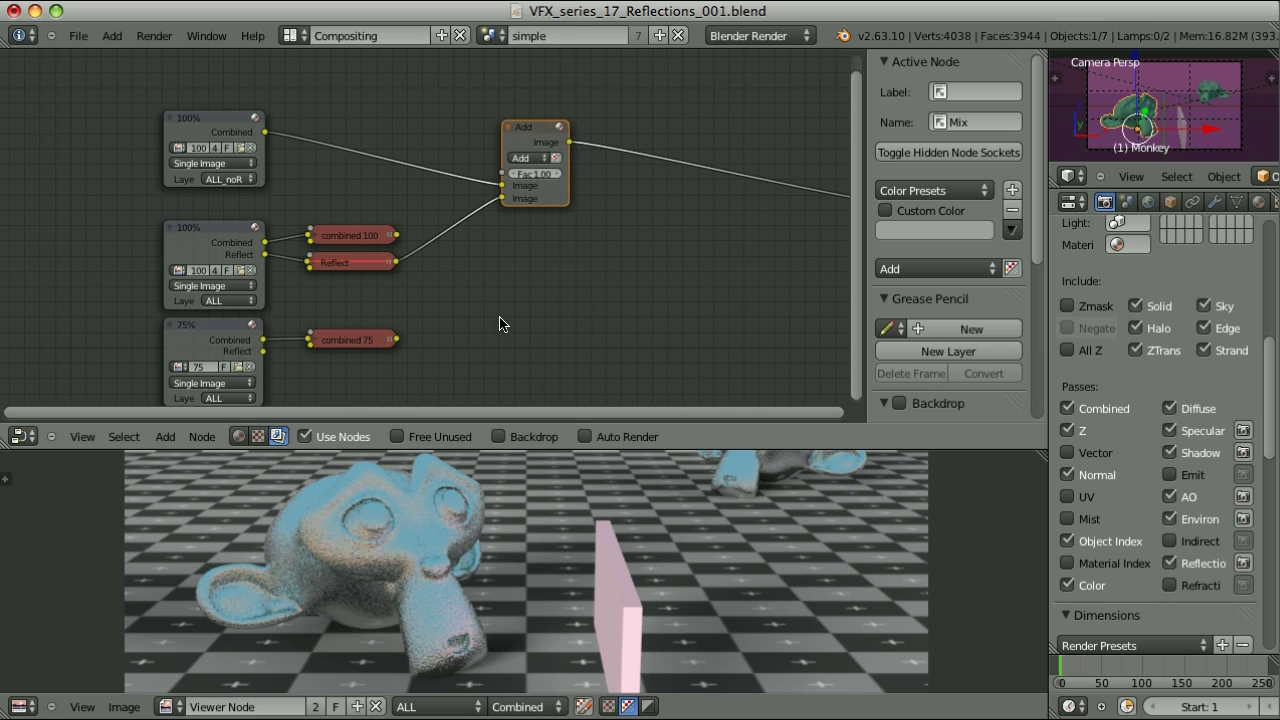
Step: Preview the combined 100 output for comparison, and set the Add node's factor to 0.5 and view its result
left_click(356, 238, "ctrl+shift")
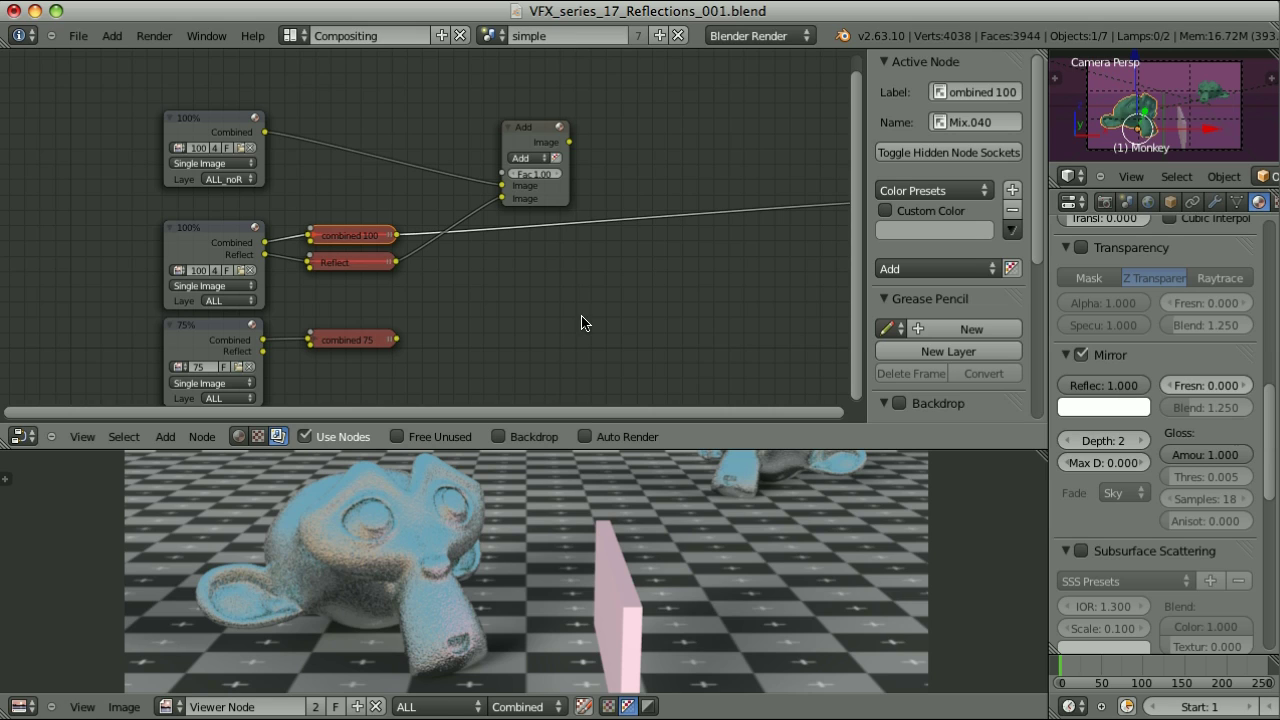
left_click(530, 137)
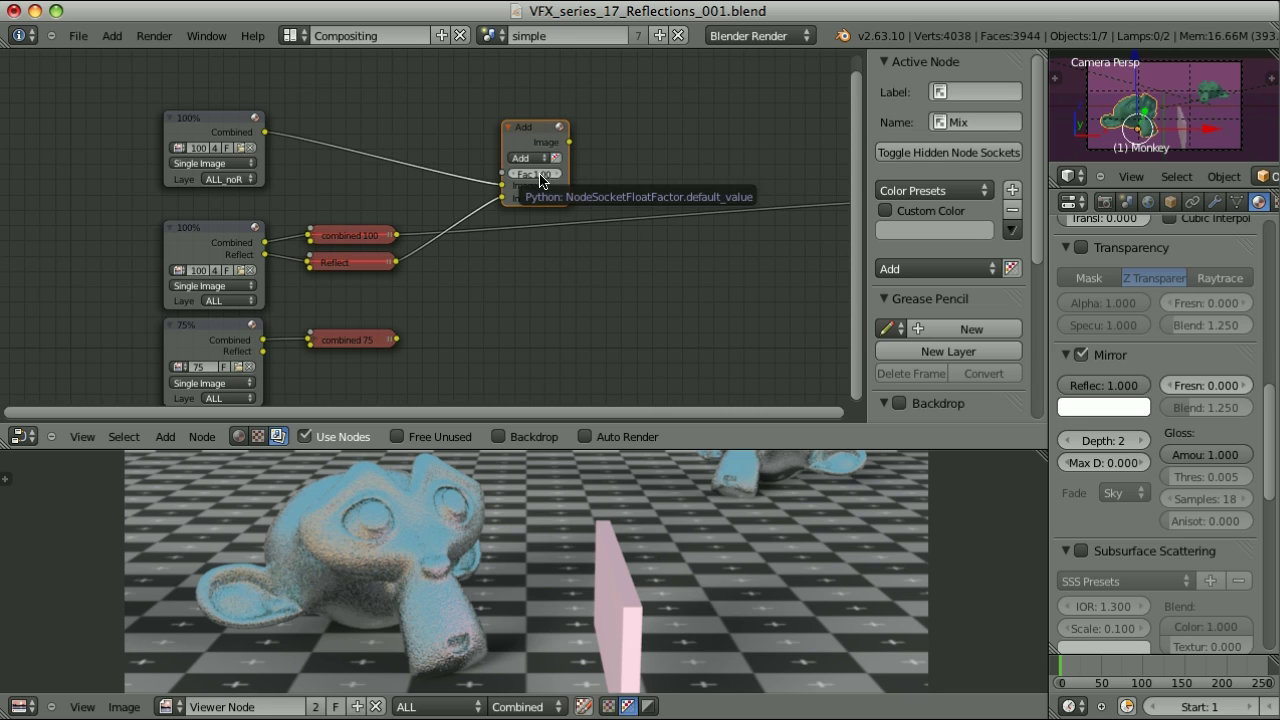
left_click(547, 175)
type("0.5")
key("Return")
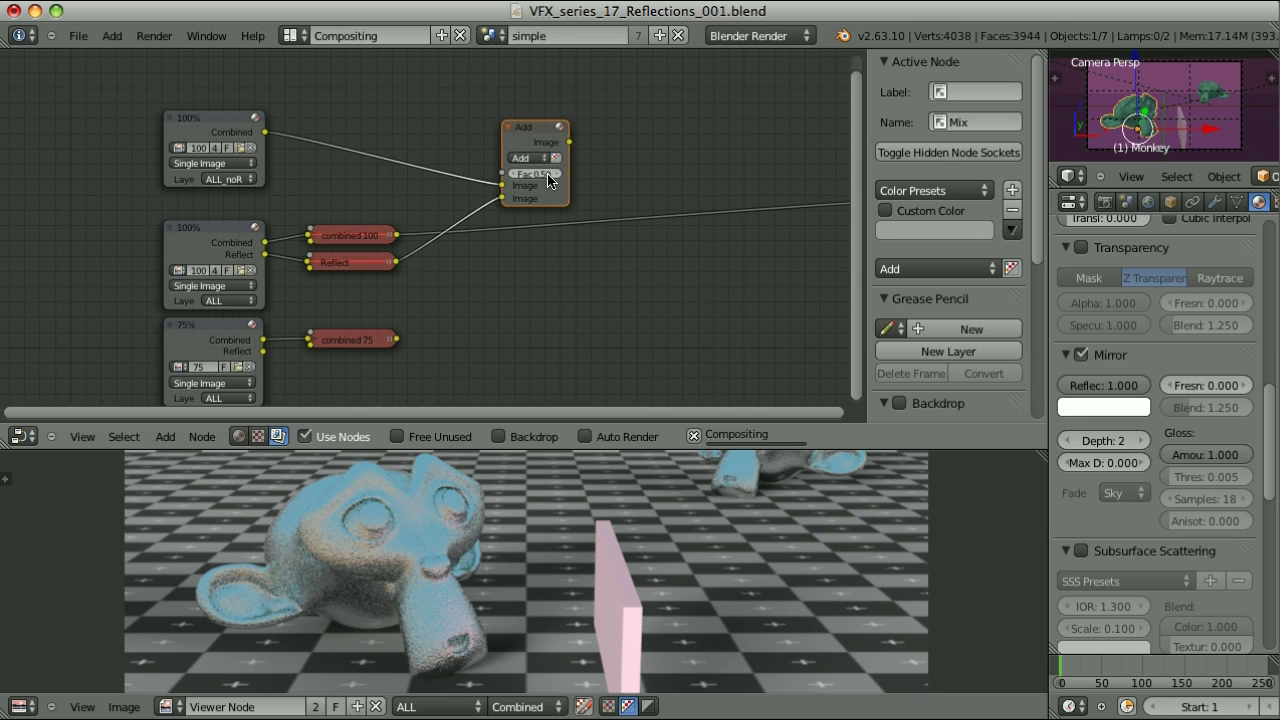
left_click(537, 133, "ctrl+shift")
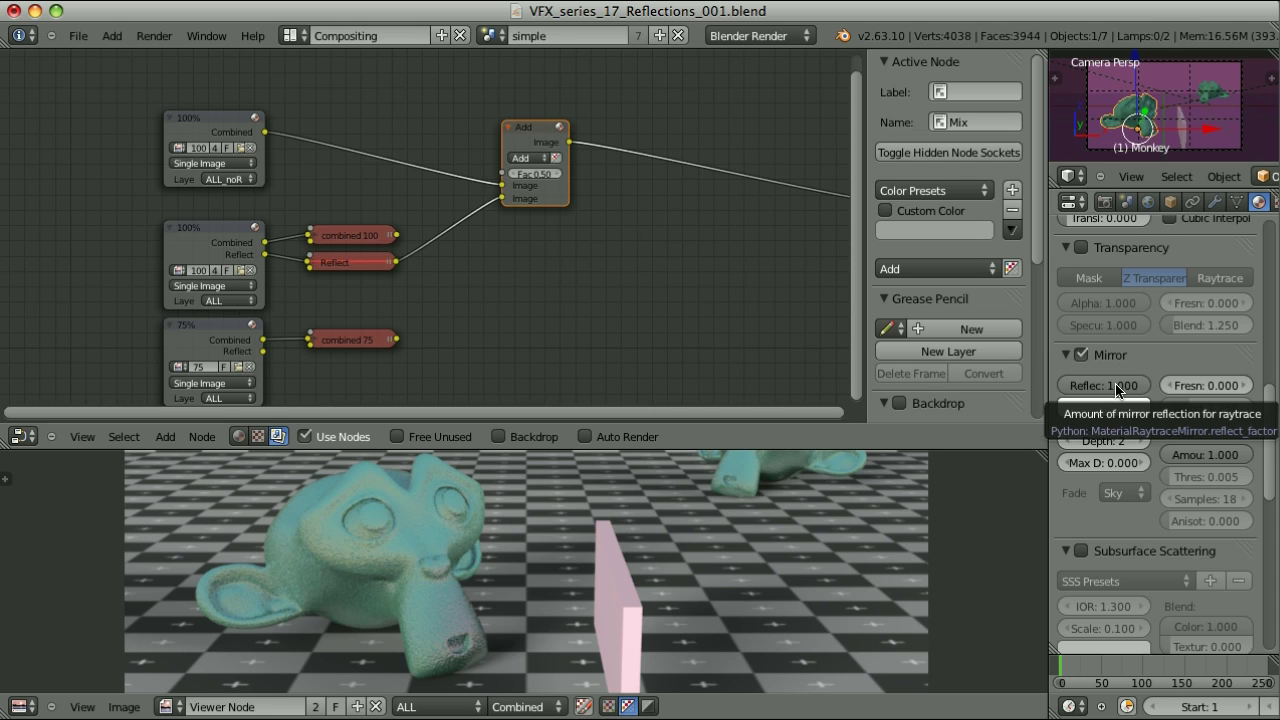
Step: Compare the combined 50 render with the Add node's output by switching the viewer between them
middle_click_drag(473, 405, 466, 282)
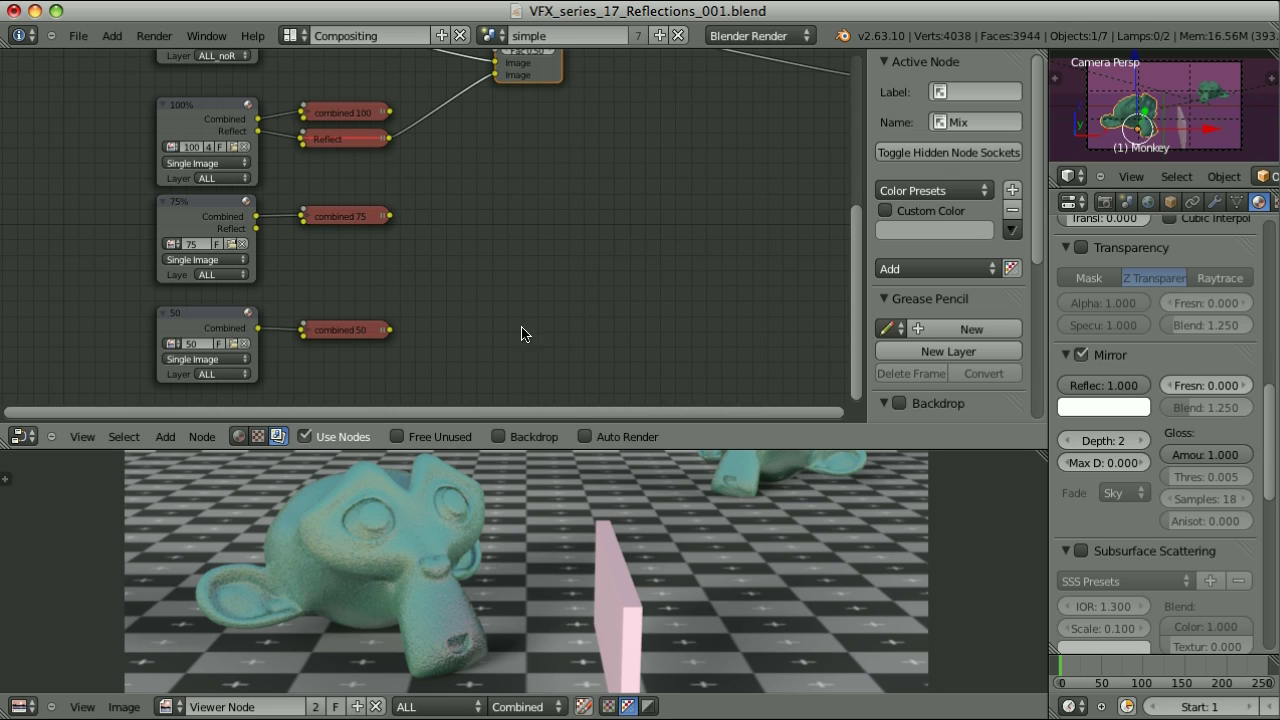
left_click(348, 333, "ctrl+shift")
scroll(679, 177, "up", 1)
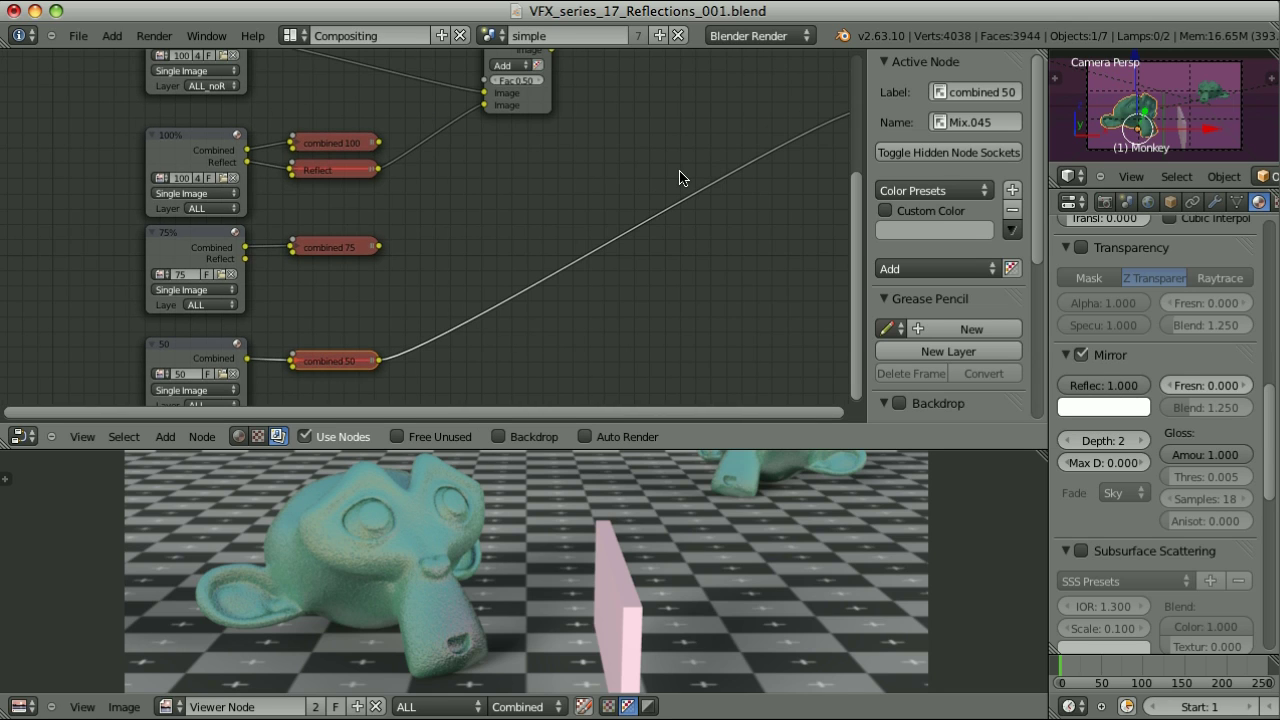
left_click(537, 106, "ctrl+shift")
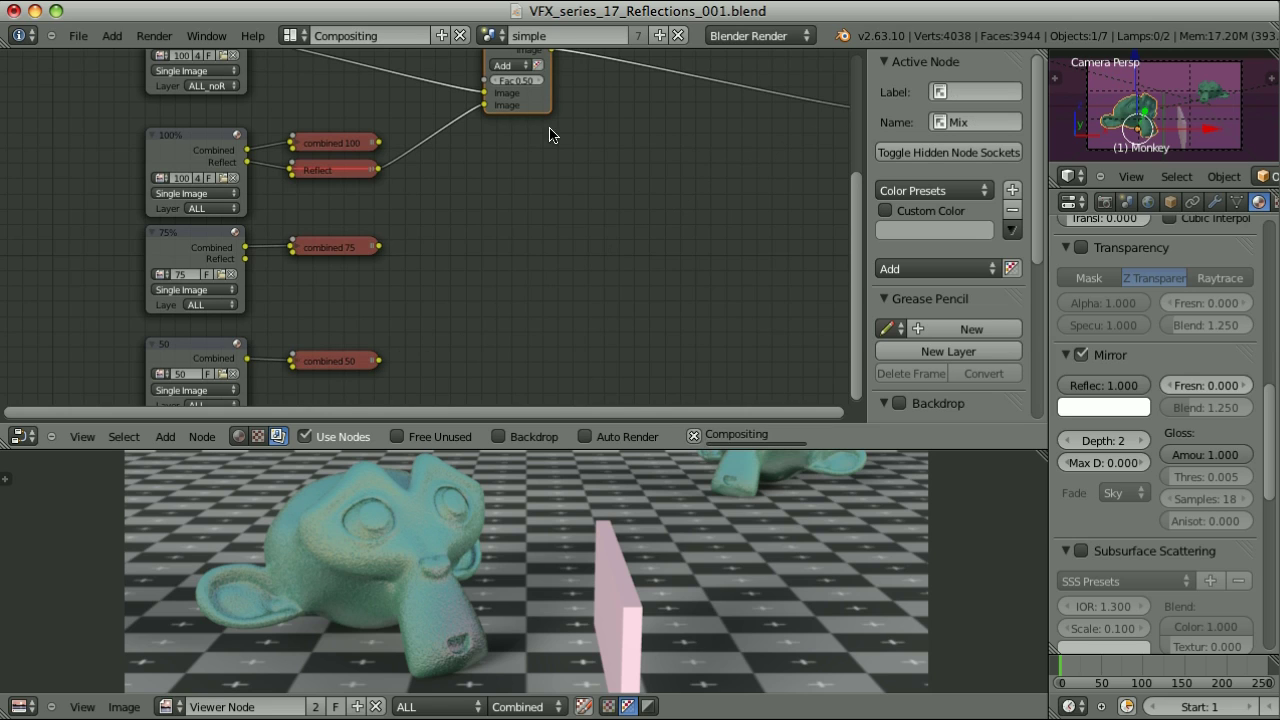
left_click(338, 361, "ctrl+shift")
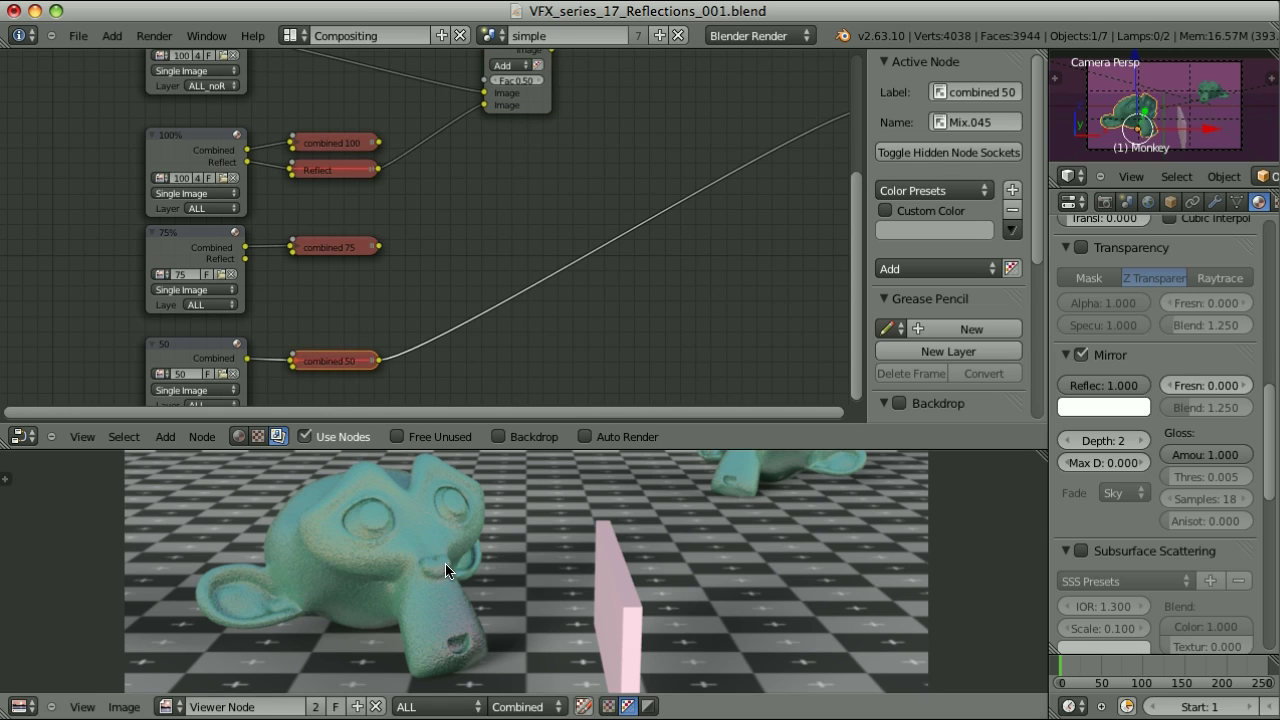
key("ctrl+z")
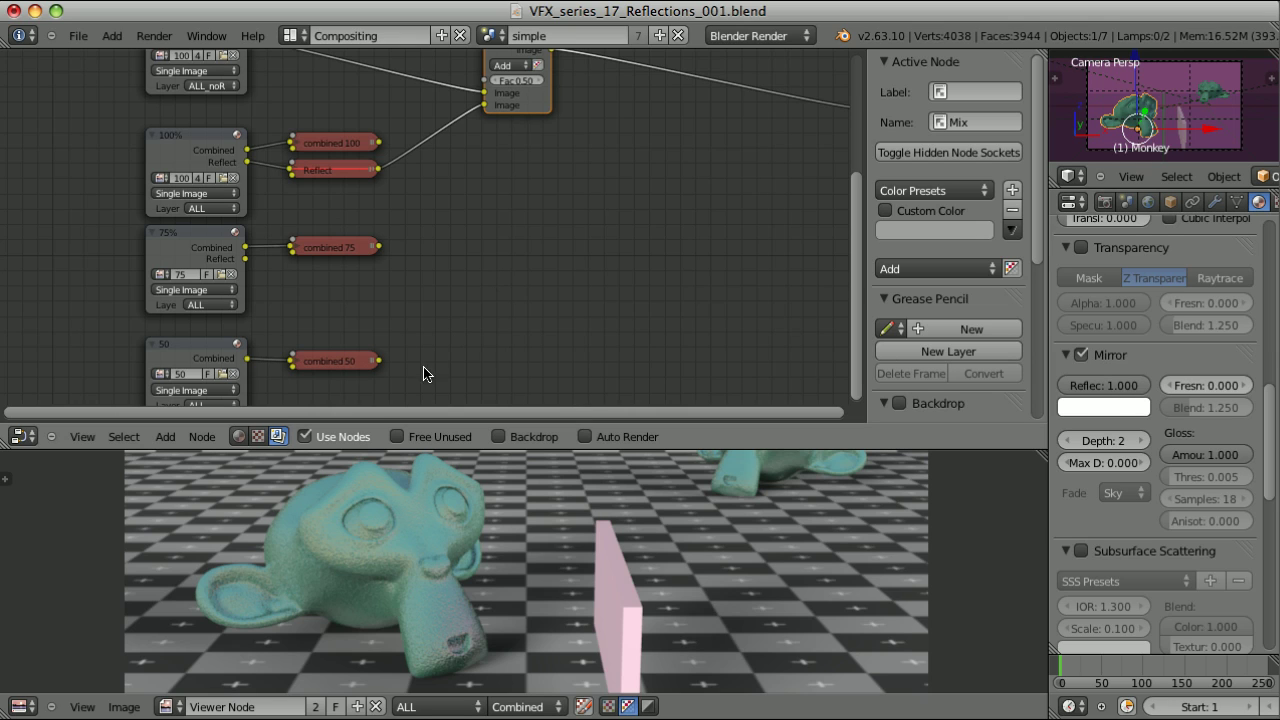
left_click(337, 364, "ctrl+shift")
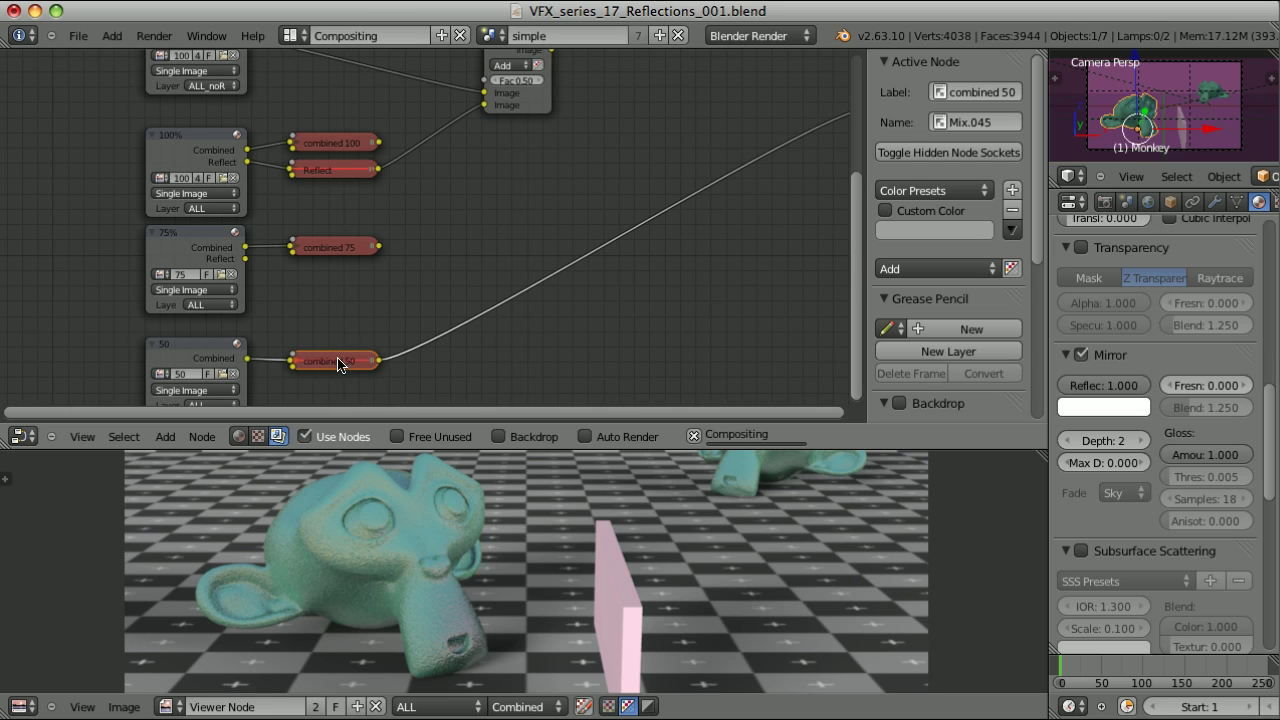
left_click(534, 110, "ctrl+shift")
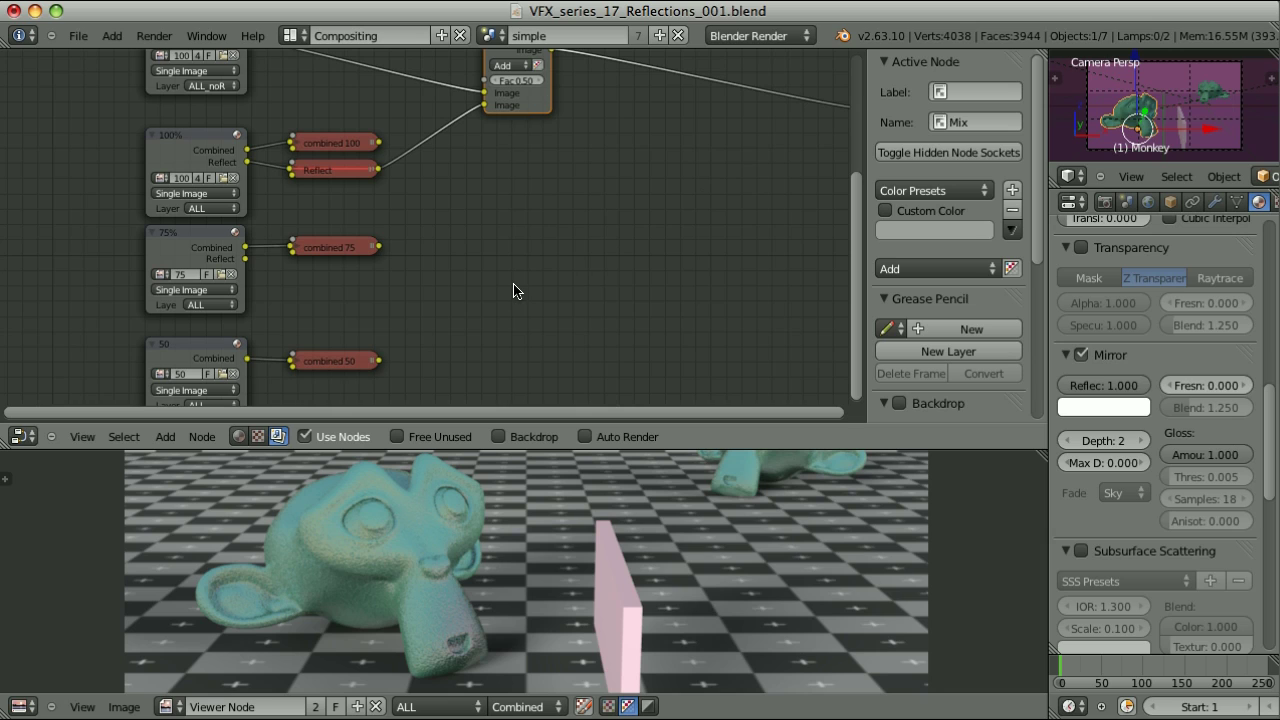
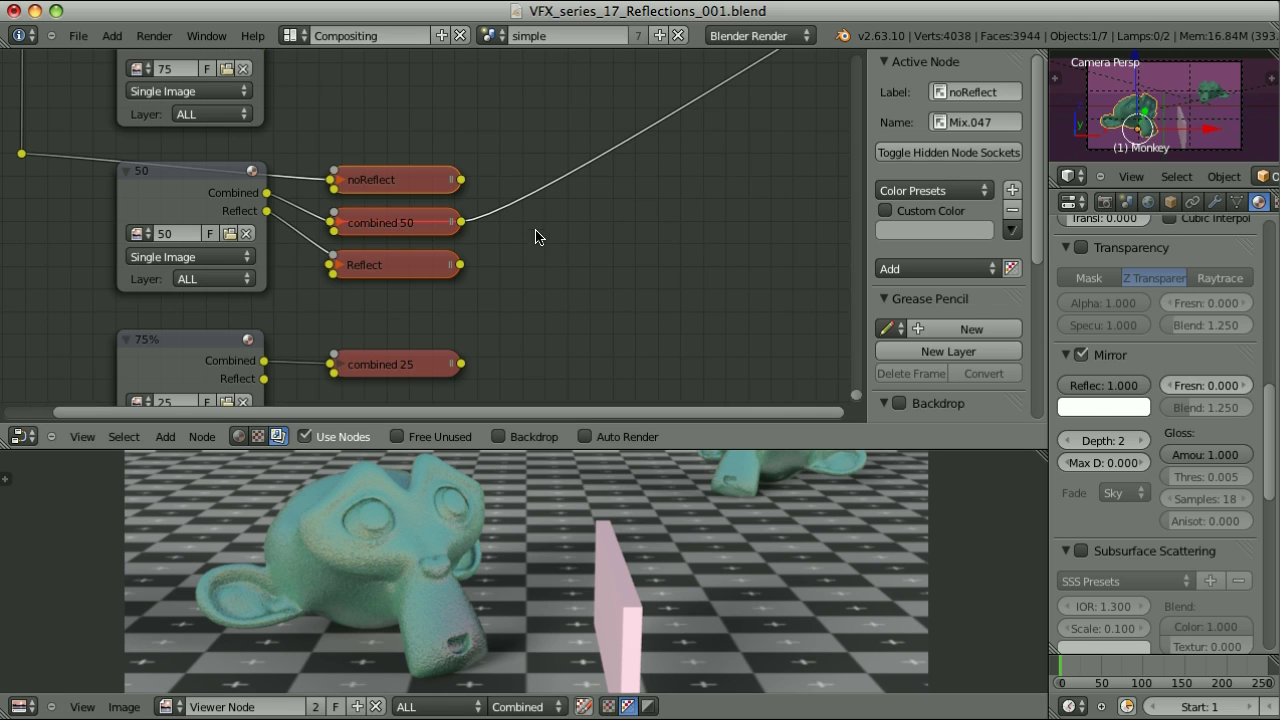
Step: Preview the noReflect node beside the 50 image and insert a Mix node set to Add to its right
left_click(400, 179, "ctrl+shift")
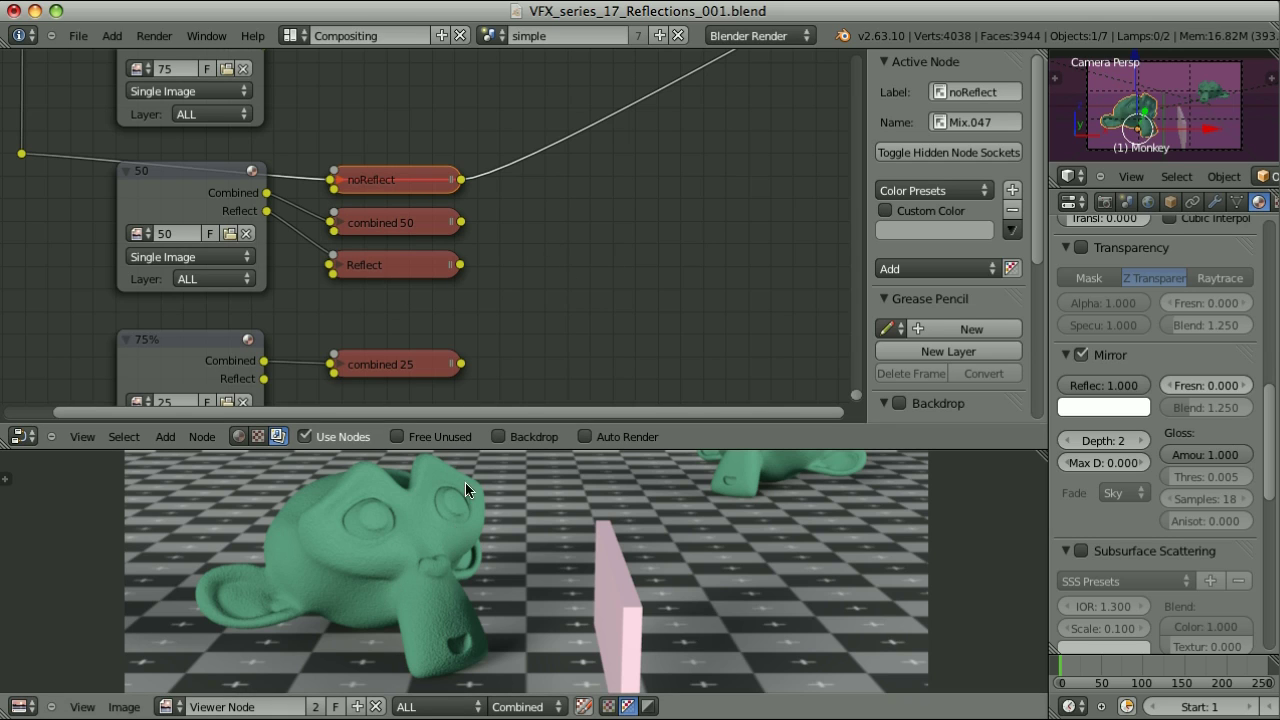
left_click(394, 270)
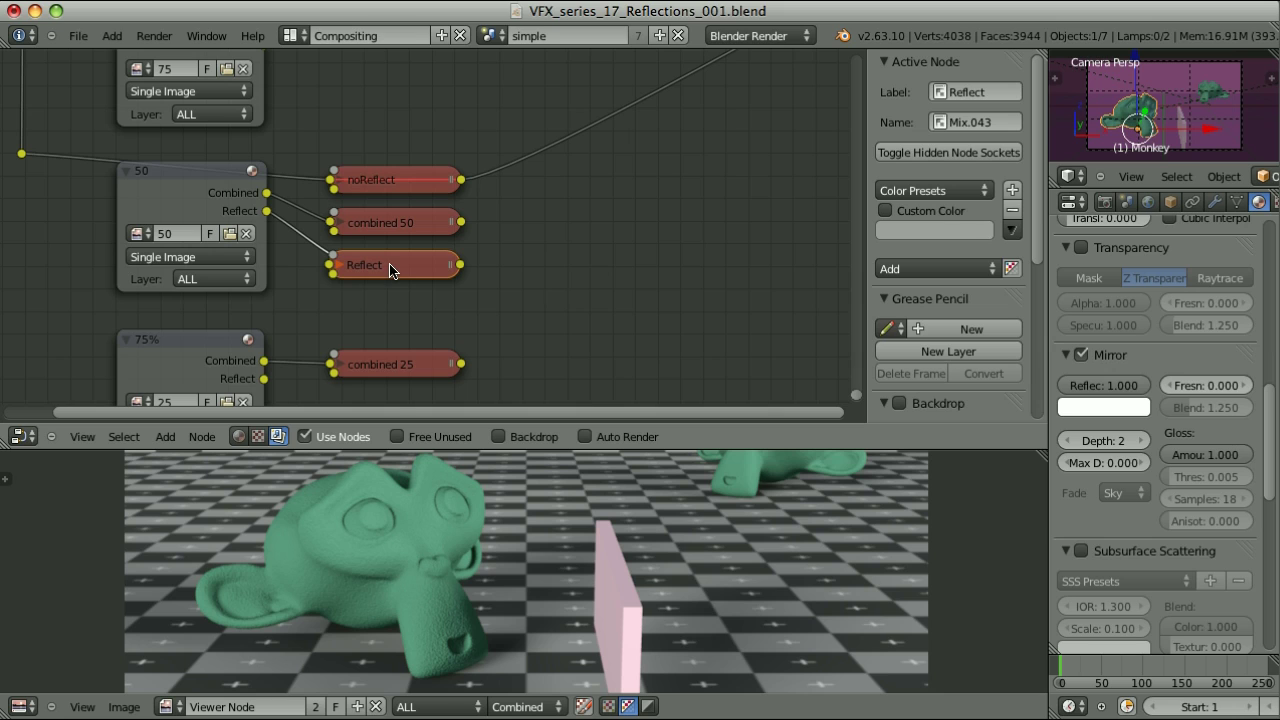
left_click(394, 182)
key("shift+a")
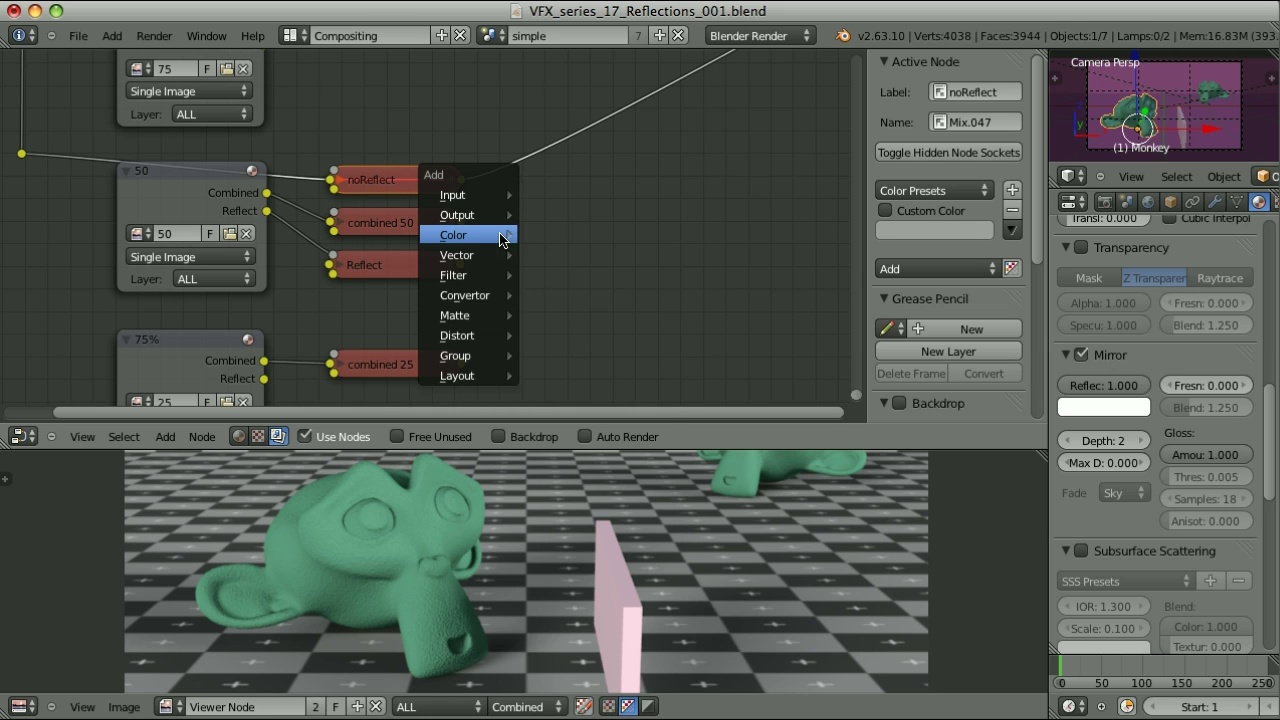
mouse_move(504, 240)
left_click(546, 255)
left_click(590, 345)
left_click(573, 381)
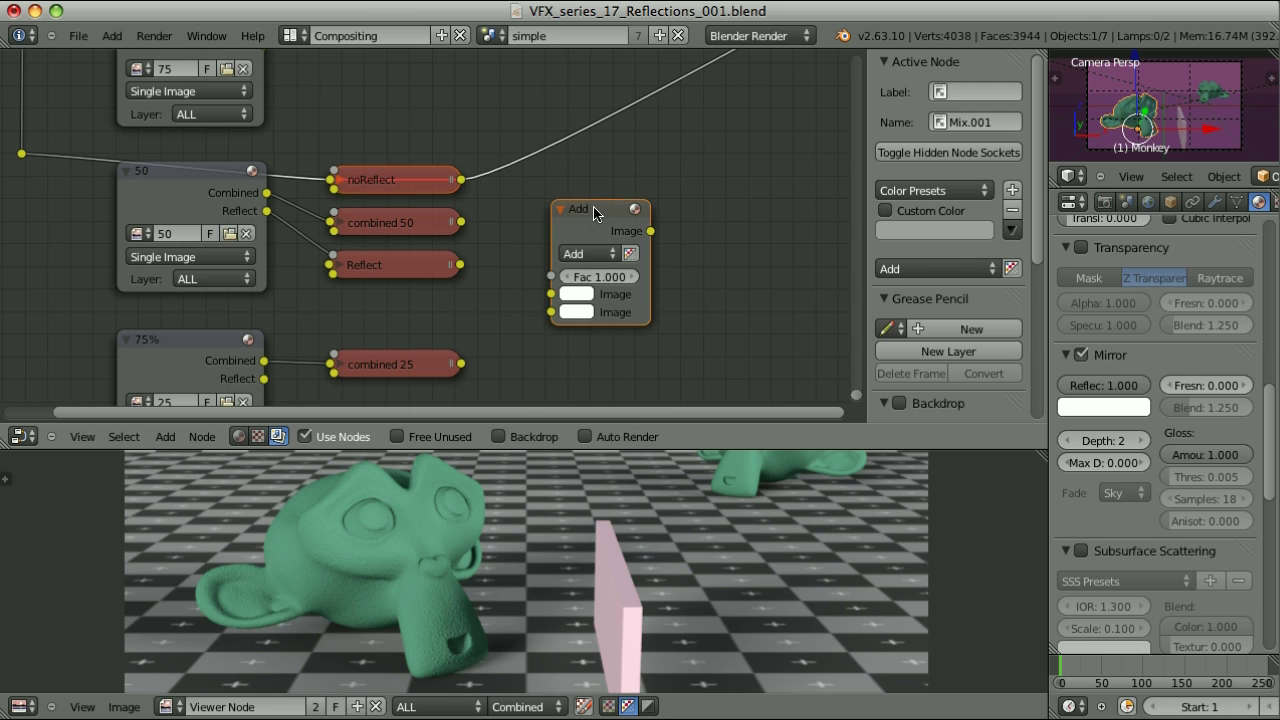
Step: Link the 50 group's Reflect pass into the new Add node's second image input and preview the mix
left_click(440, 263)
left_click(588, 210, "shift")
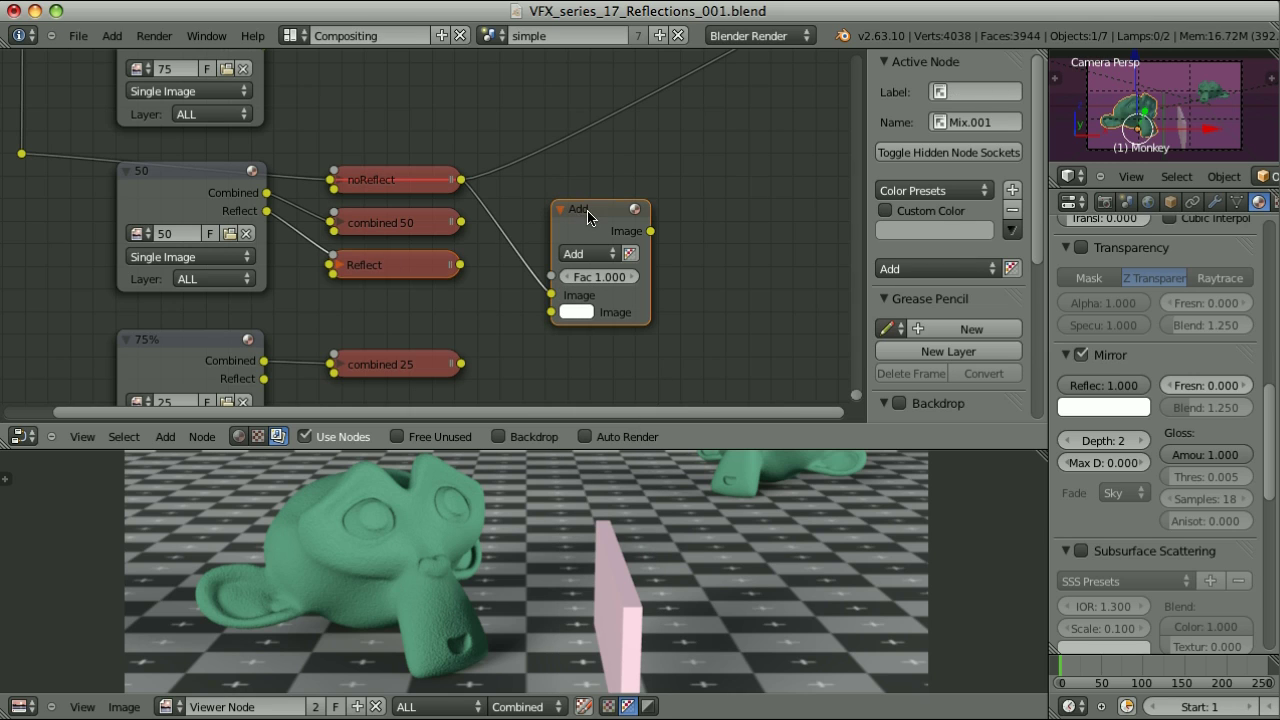
key("f")
left_click(612, 207, "ctrl+shift")
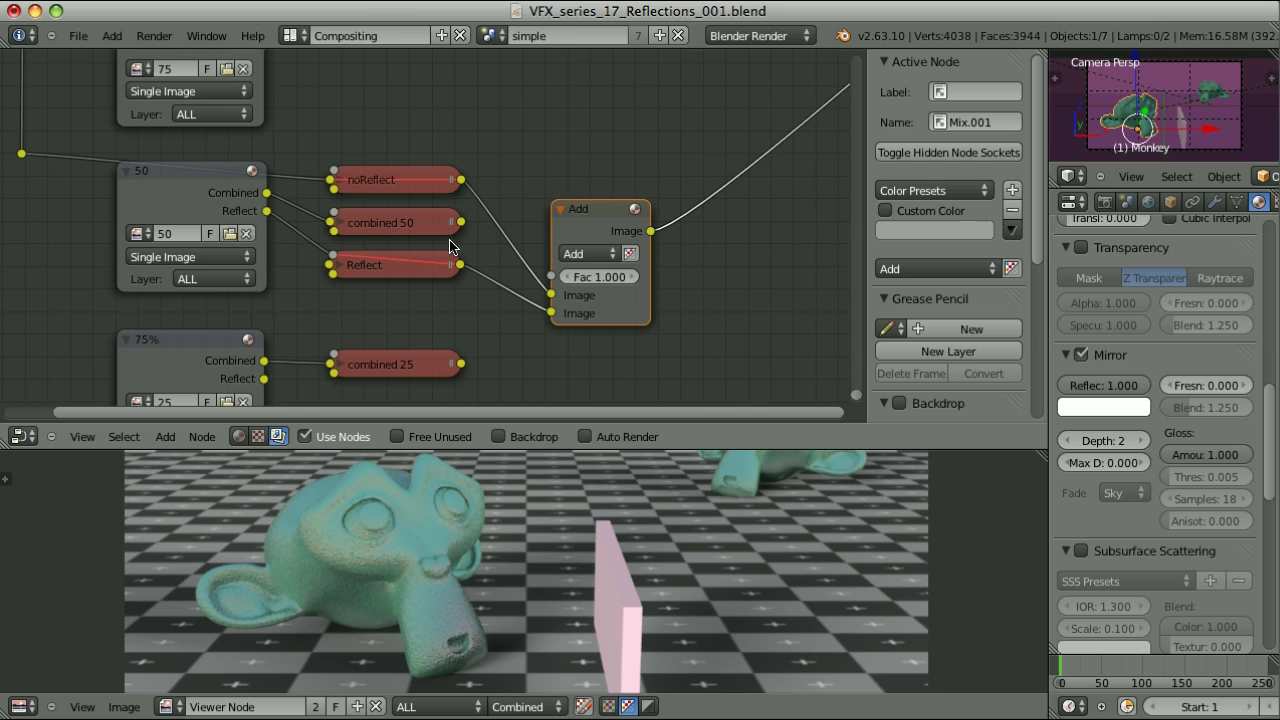
Step: Set the material's mirror reflectivity to 0.5 and compare the combined 50 output with the Add node's output
left_click(424, 224, "ctrl+shift")
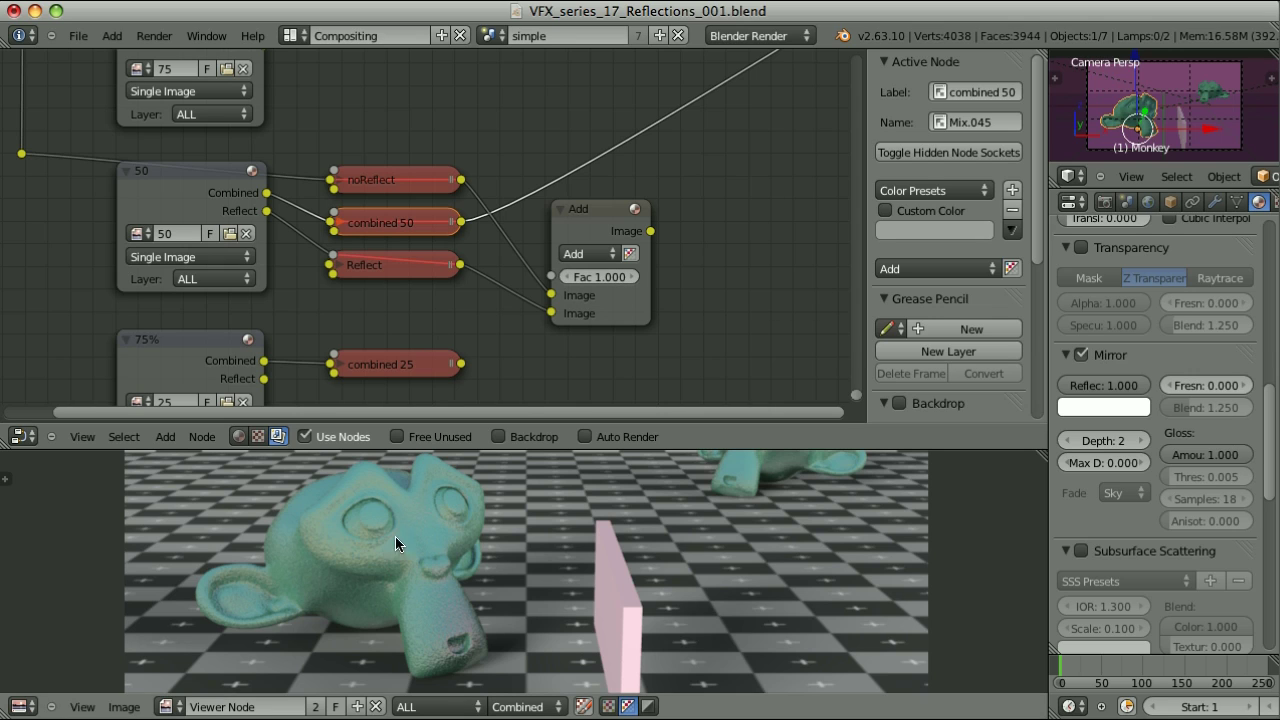
left_click(1117, 386)
type("0.5")
key("Return")
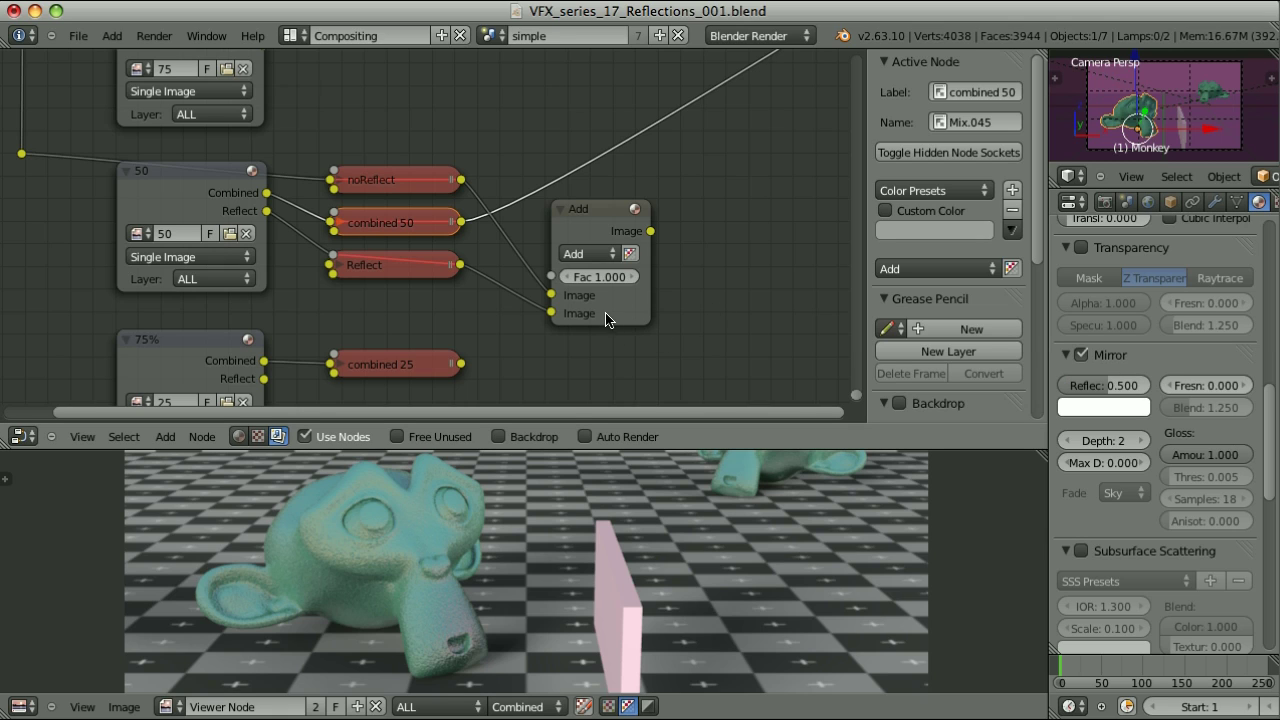
left_click(628, 314)
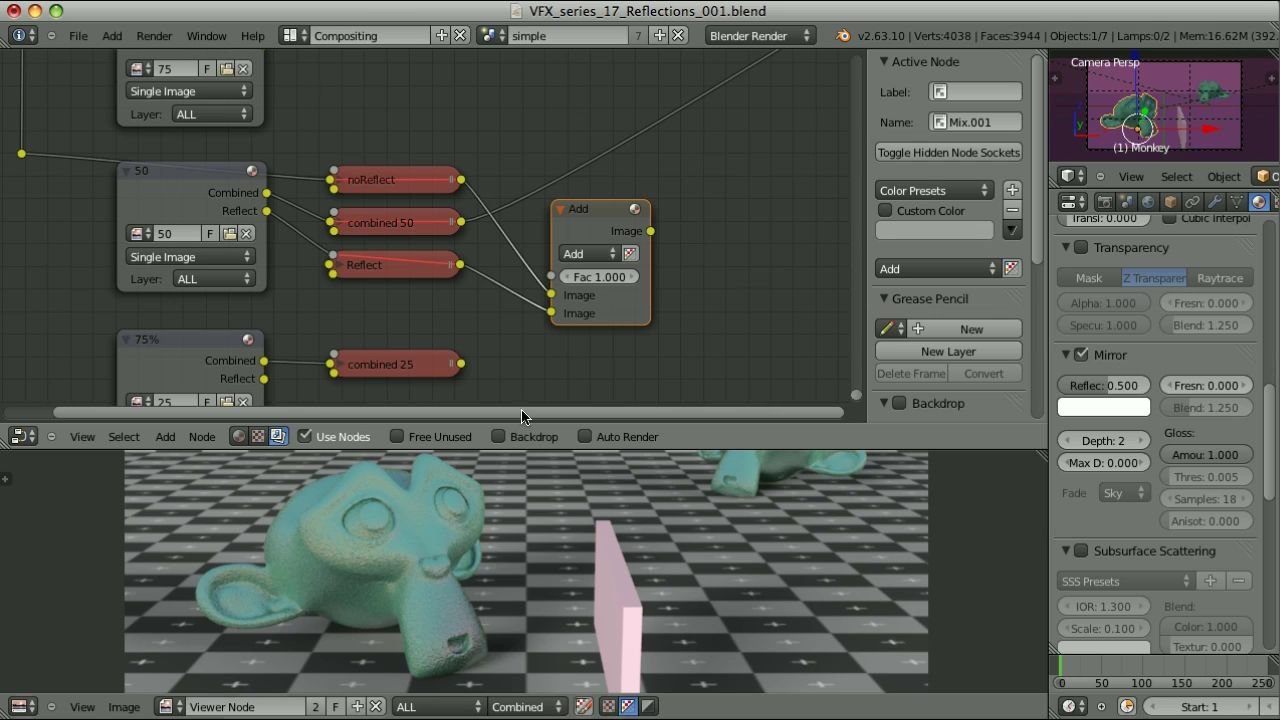
left_click(609, 212, "ctrl+shift")
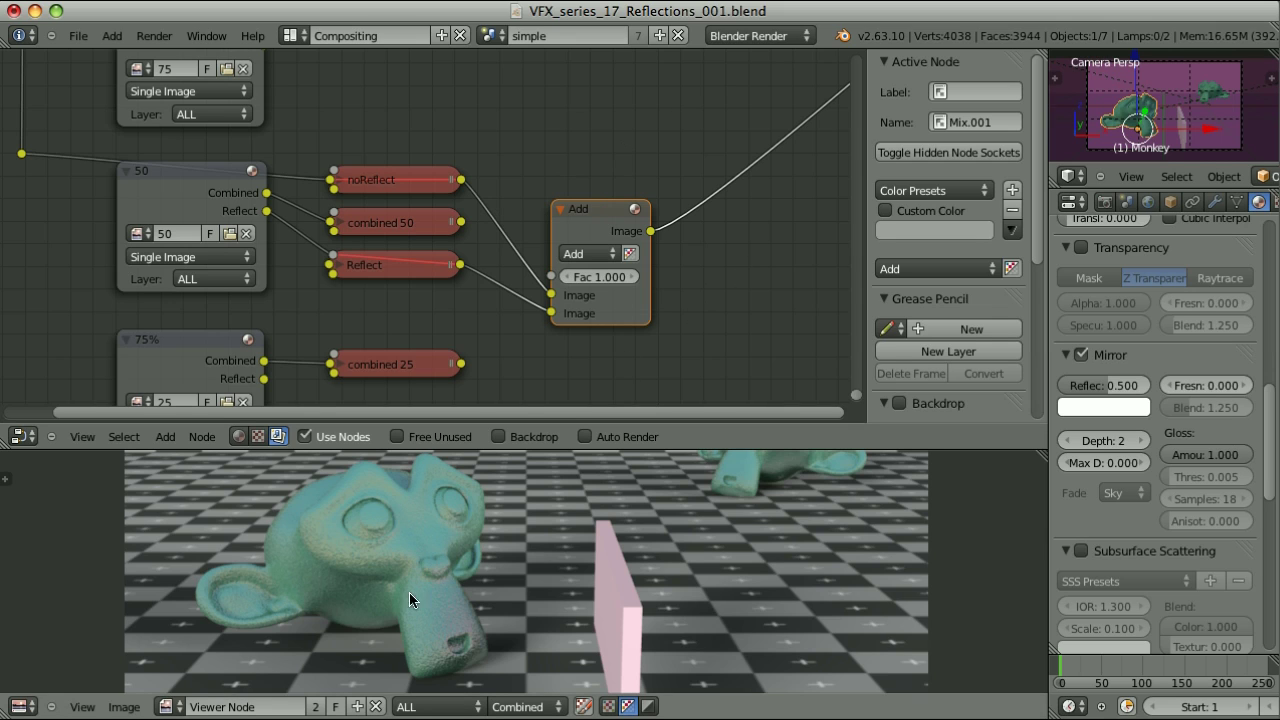
Step: Try factors of 0.5 and 1 on the 50 group's Add node, and finish with a factor of 2
left_click(609, 276)
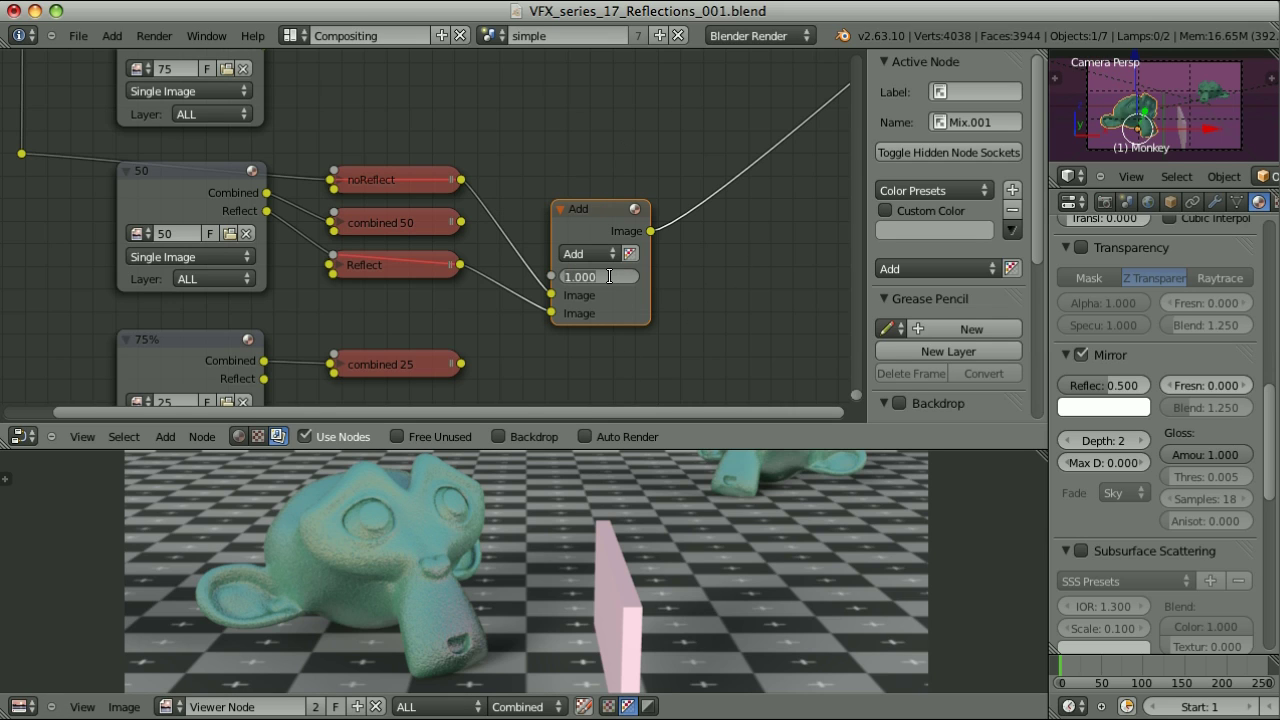
type("0.5")
key("Return")
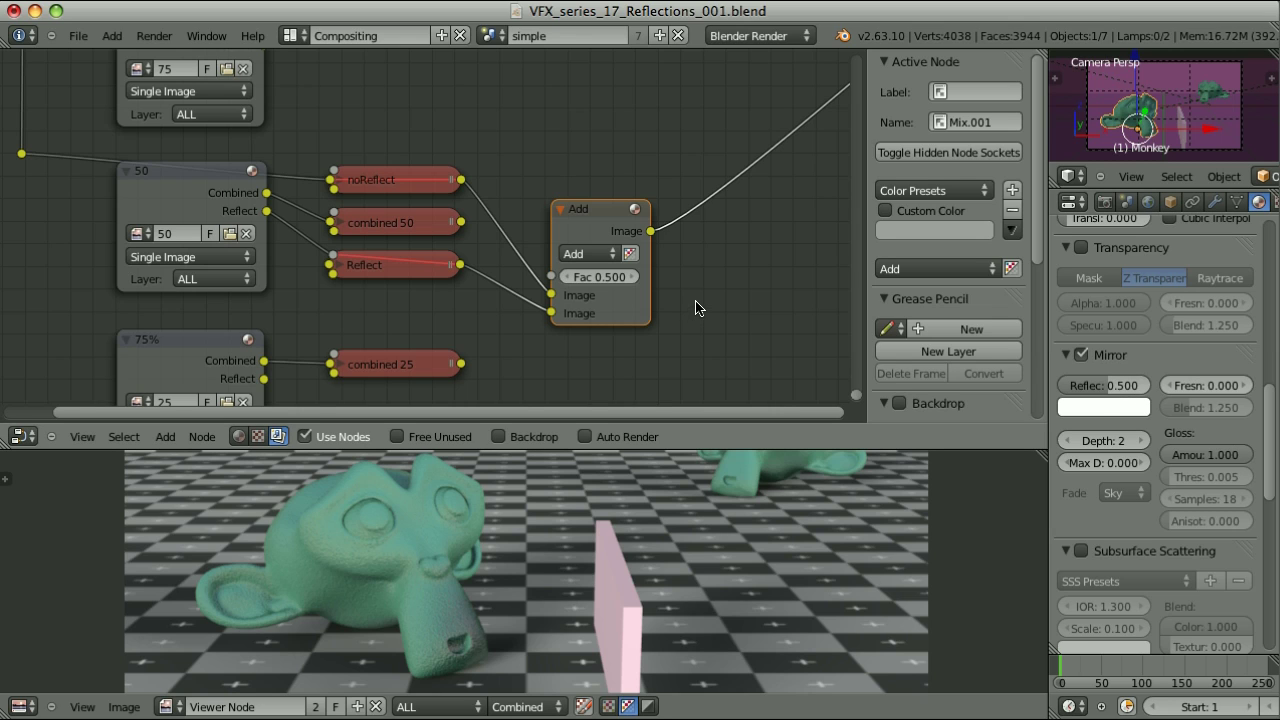
left_click(611, 278)
type("1")
key("Return")
left_click(611, 278)
type("2")
key("Return")
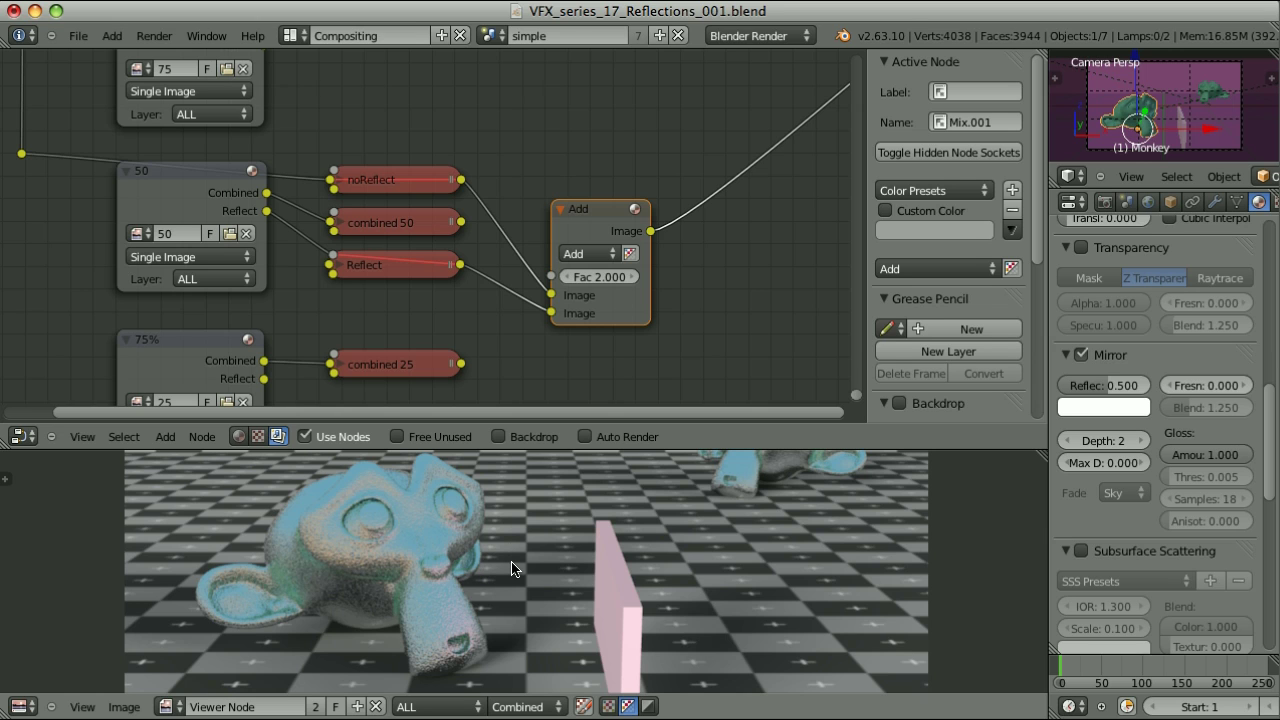
Step: Restore the 100% group's Add factor and the material's mirror reflectivity to 1.000, with that Add node shown in the viewer
middle_click_drag(580, 106, 558, 272)
middle_click_drag(635, 164, 574, 331)
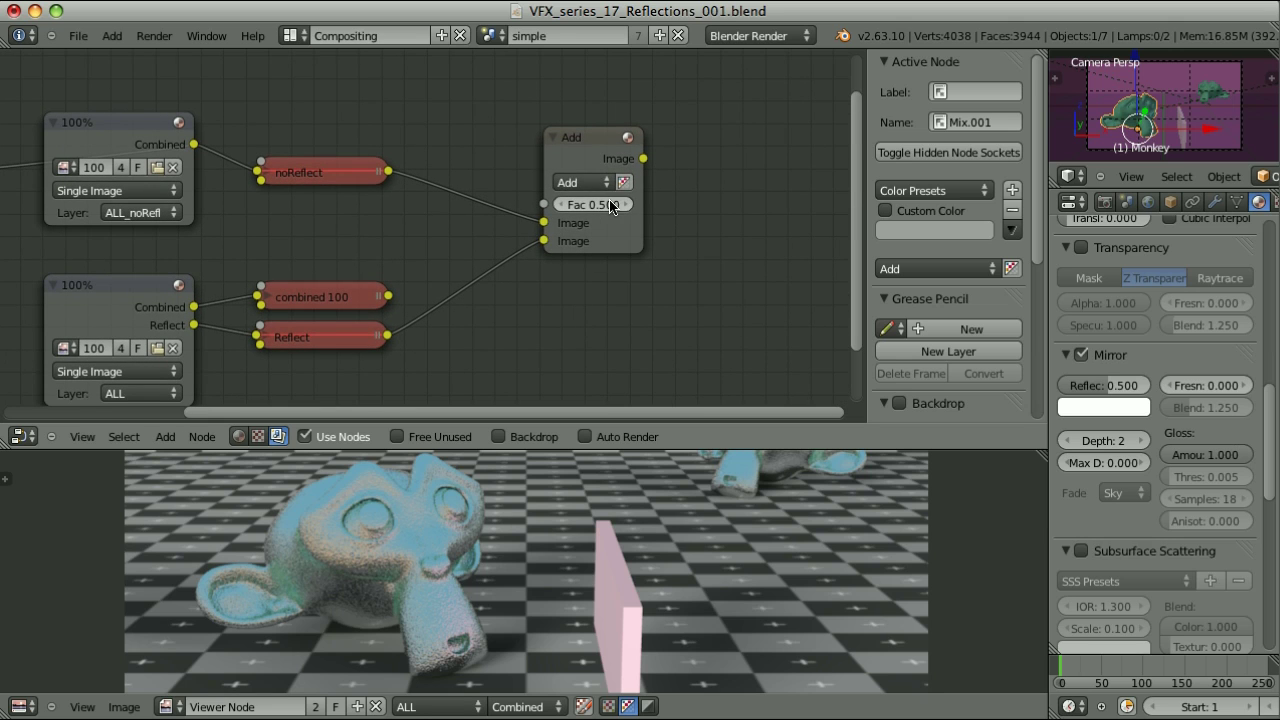
key("ctrl+z")
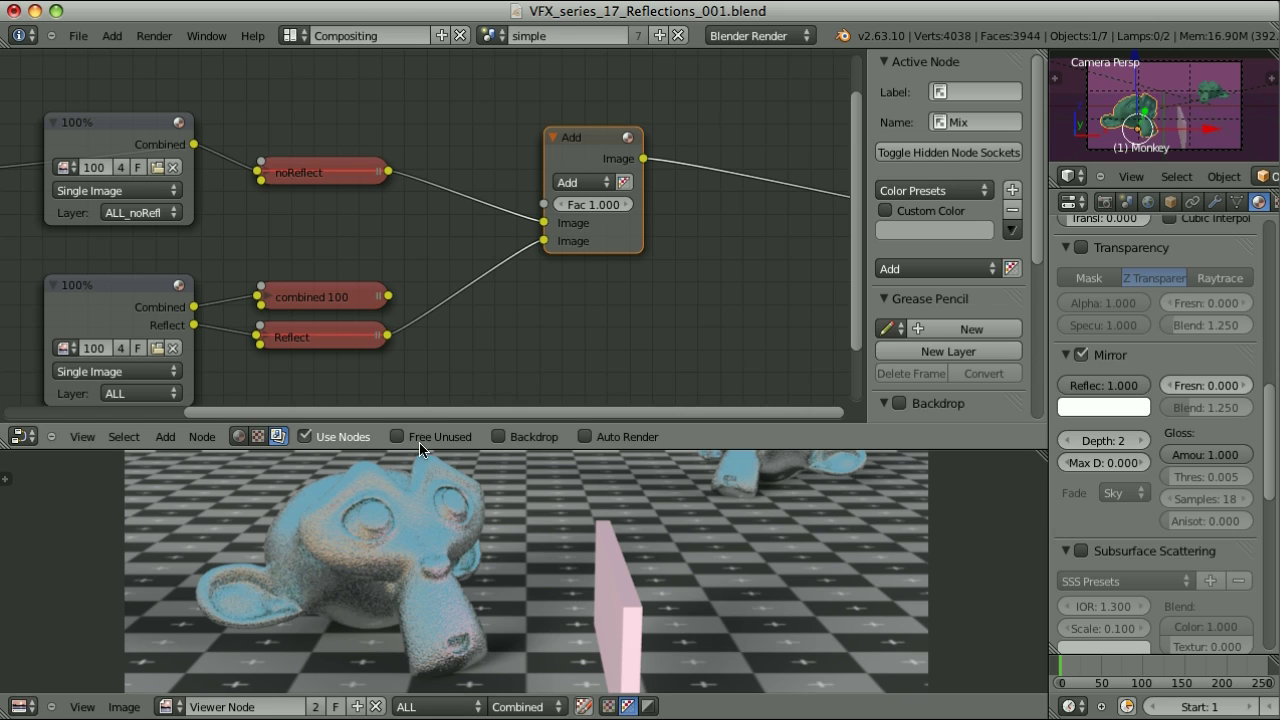
Step: Preview the 100% Reflect pass to sample pixel values on the large monkey, and review its material's diffuse and mirror settings
left_click(340, 336, "ctrl+shift")
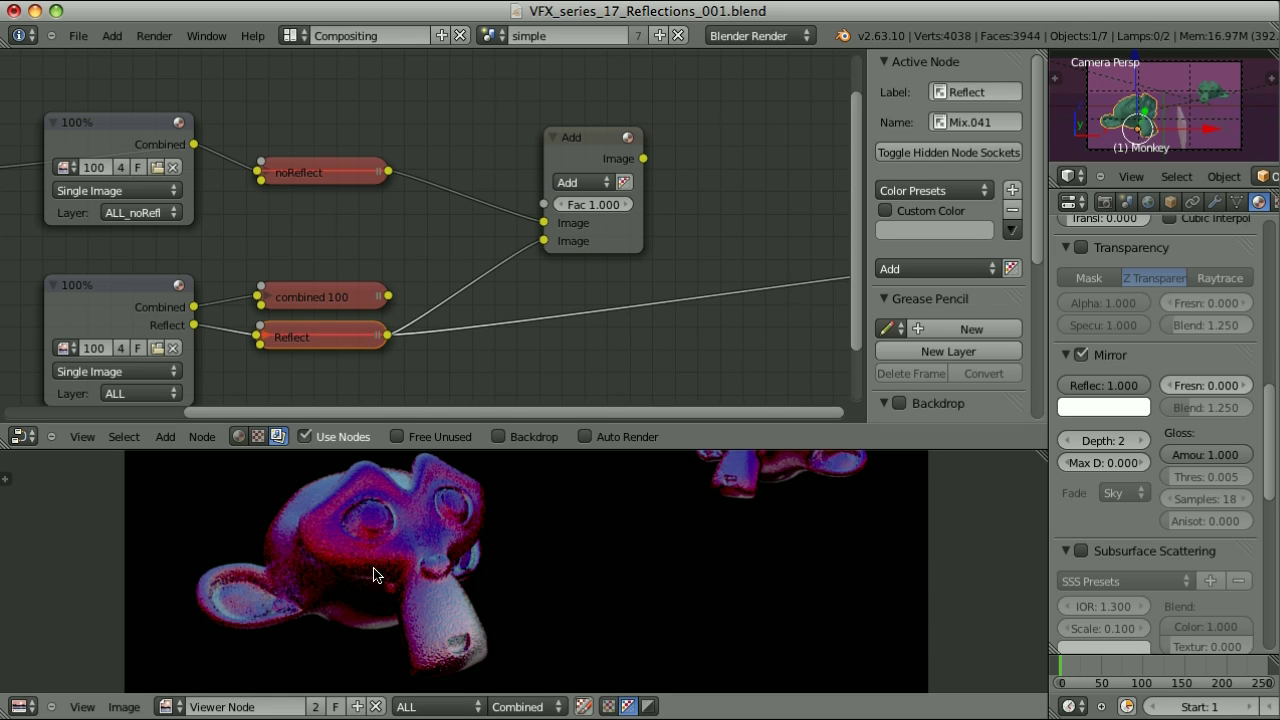
left_click_drag(322, 544, 425, 540)
left_click(357, 603)
left_click_drag(357, 603, 366, 605)
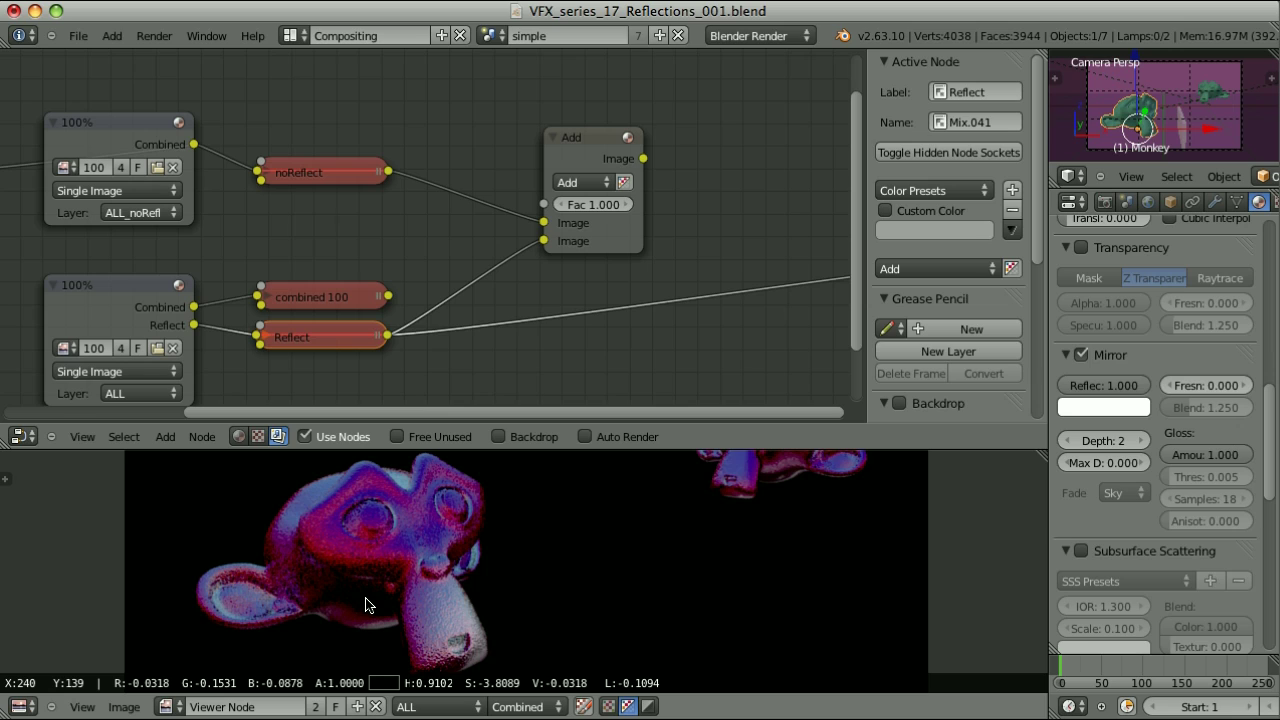
left_click_drag(365, 604, 362, 604)
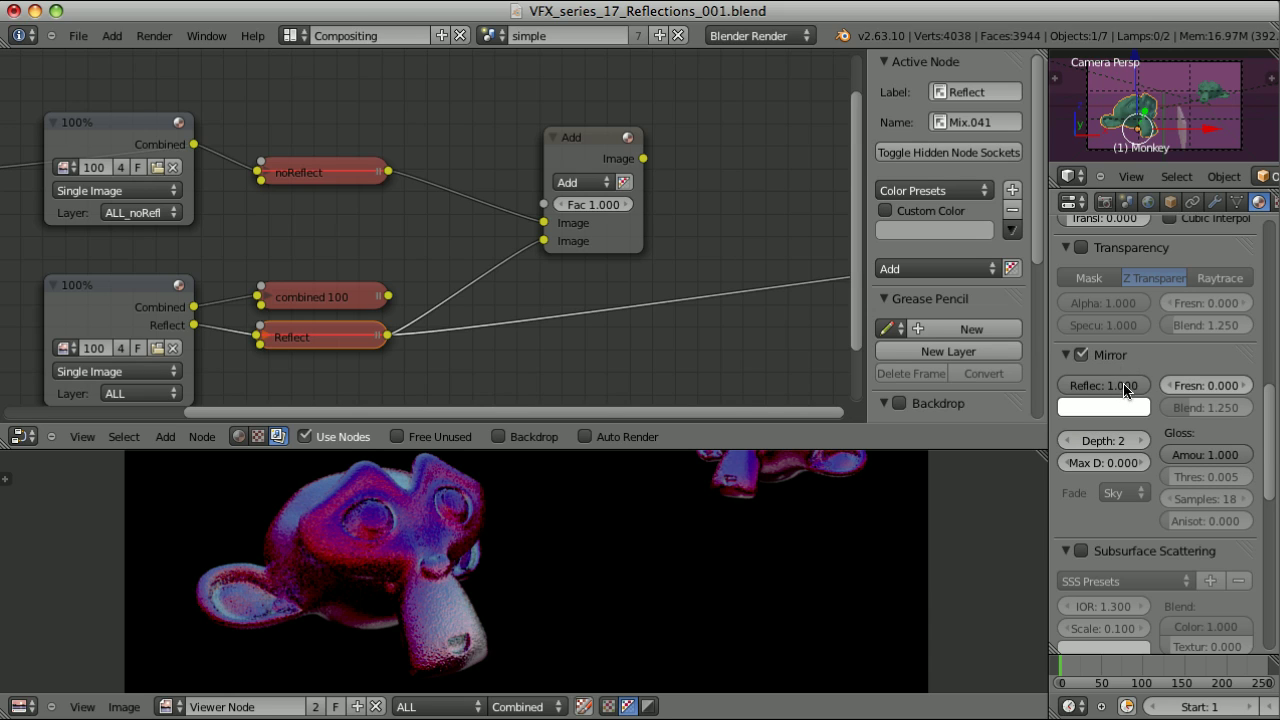
scroll(1122, 390, "up", 8)
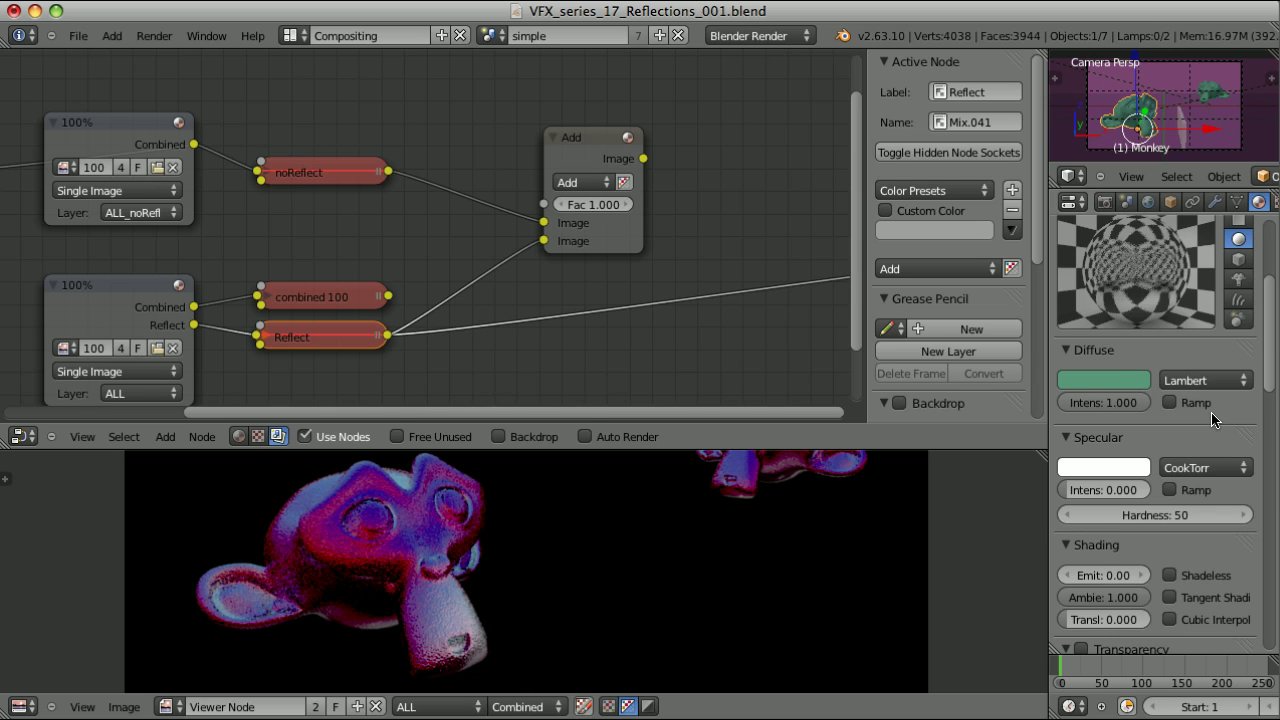
scroll(1211, 415, "down", 7)
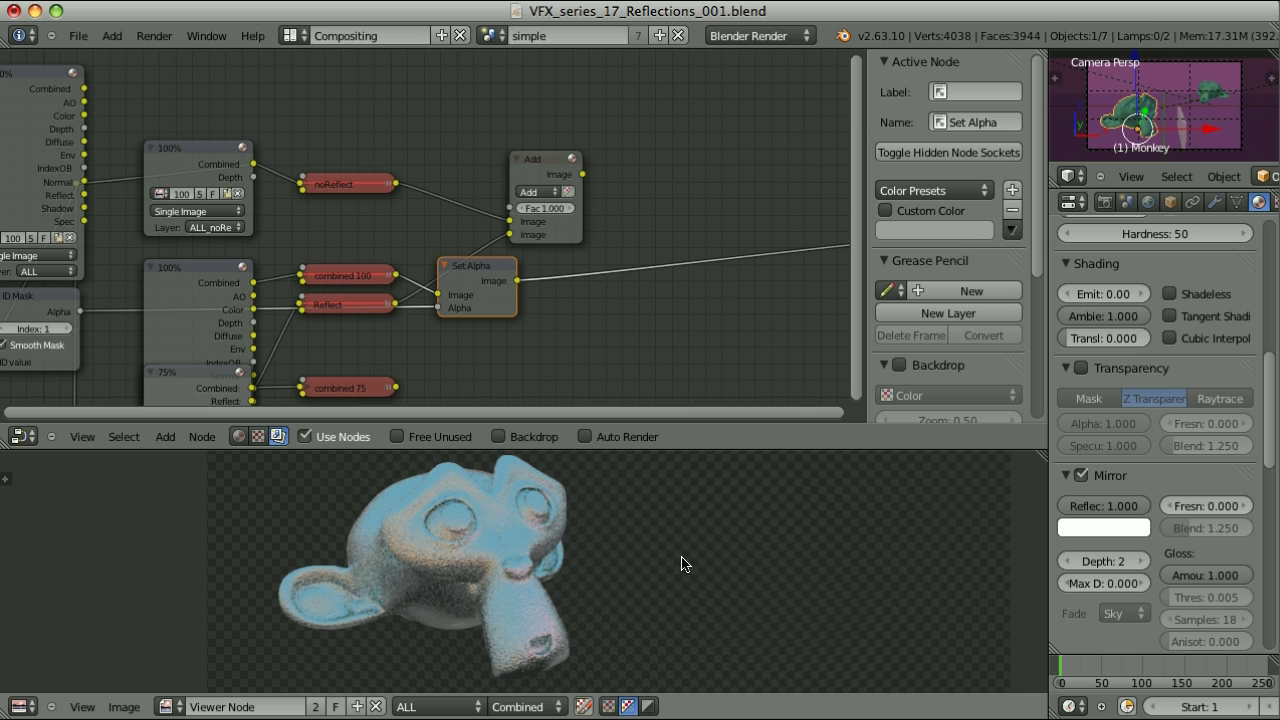
Step: Replace the Add node with a Set Alpha node masking noReflect by the ID mask, and compare it with the combined 100 Set Alpha
key("ctrl+z")
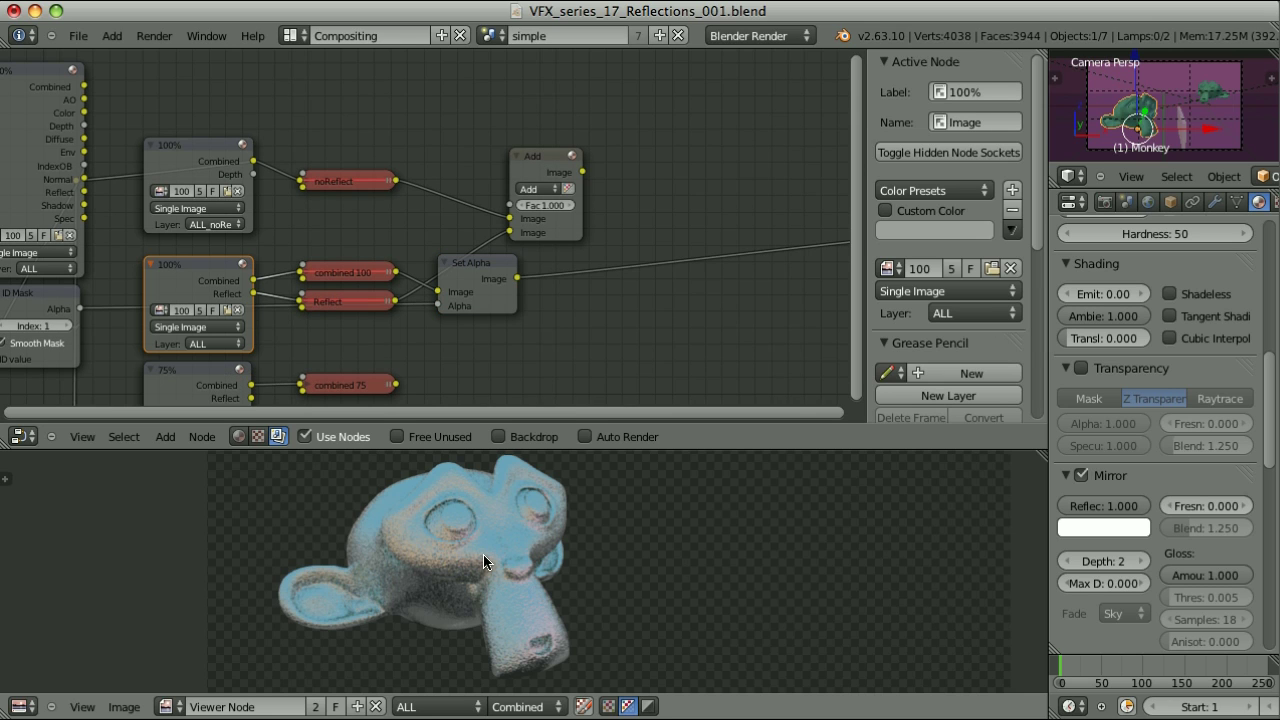
key("ctrl+z")
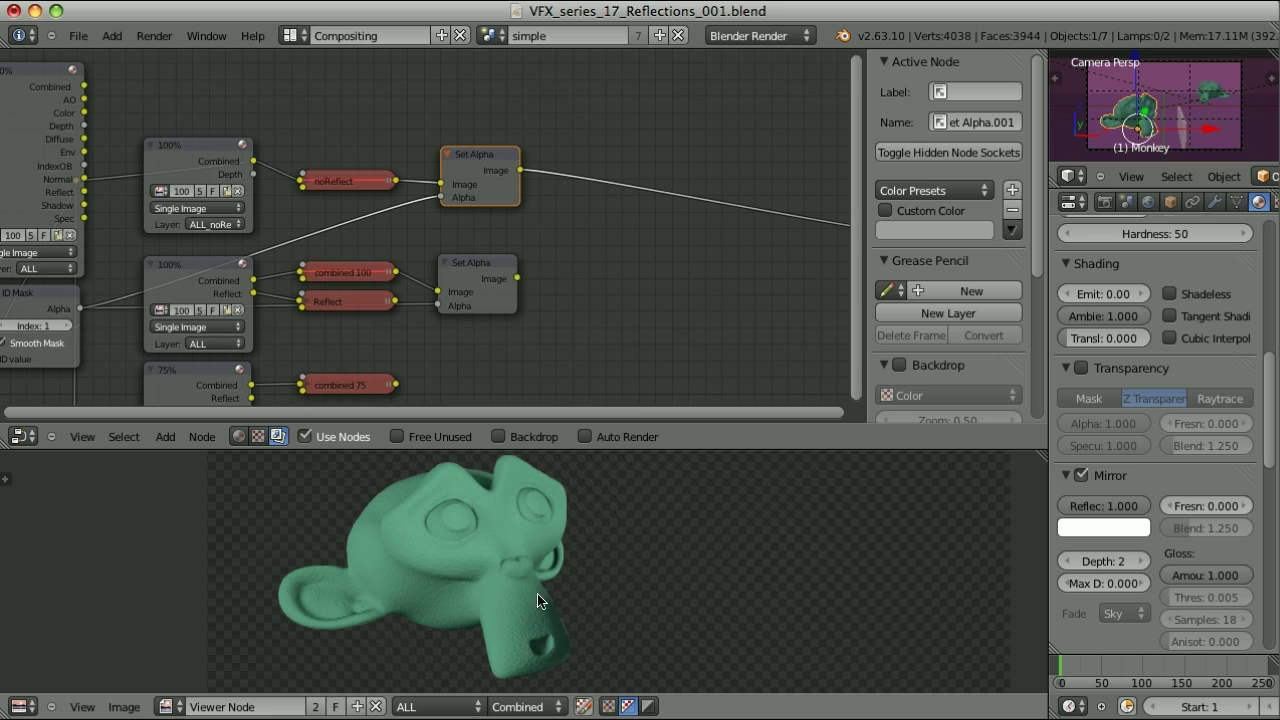
left_click(470, 263, "ctrl+shift")
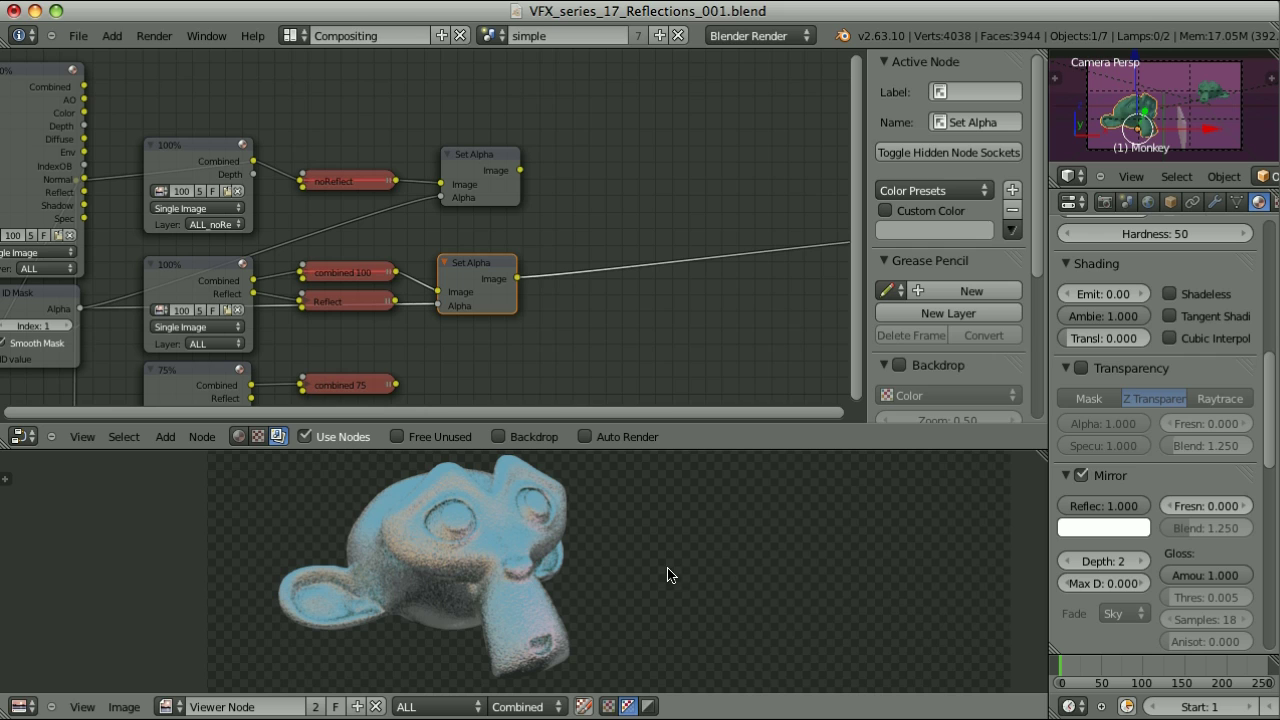
Step: Add a Mix node combining the noReflect and combined 100 Set Alpha outputs, and show it in the viewer
key("shift+a")
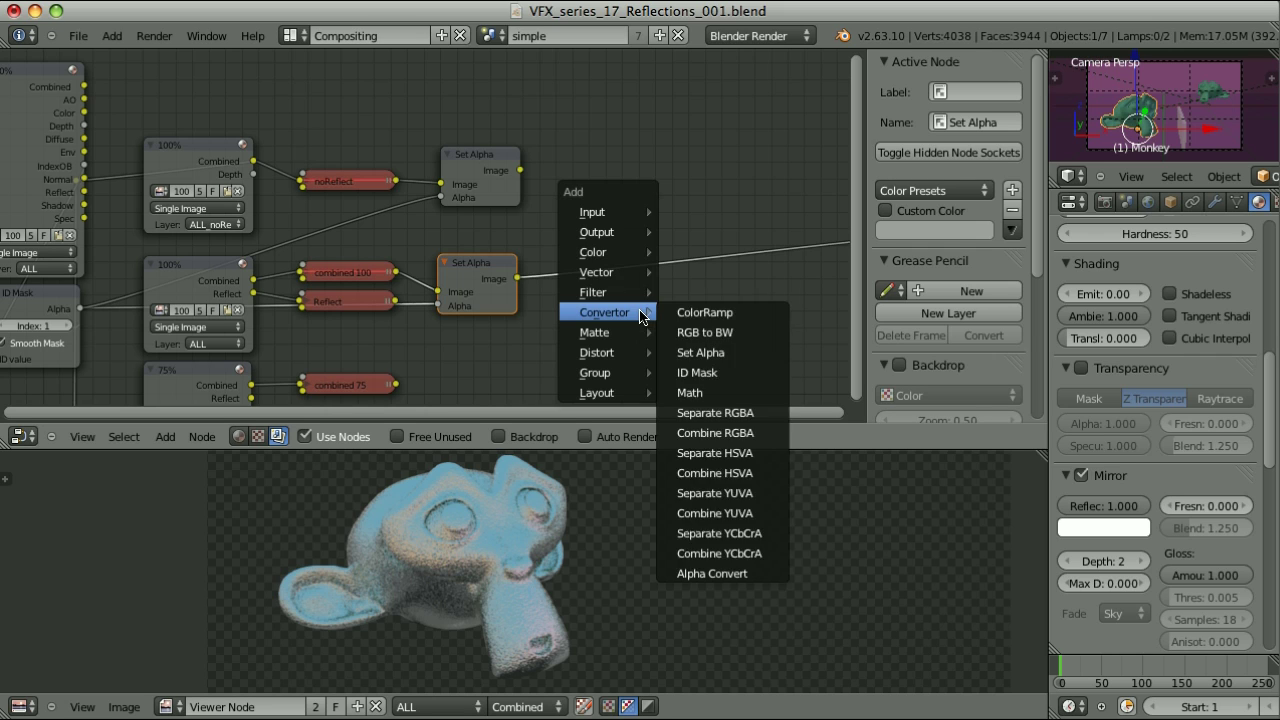
mouse_move(616, 251)
left_click(683, 267)
left_click(600, 157)
left_click(485, 160)
left_click(603, 157, "shift")
key("f")
left_click(503, 278)
key("f")
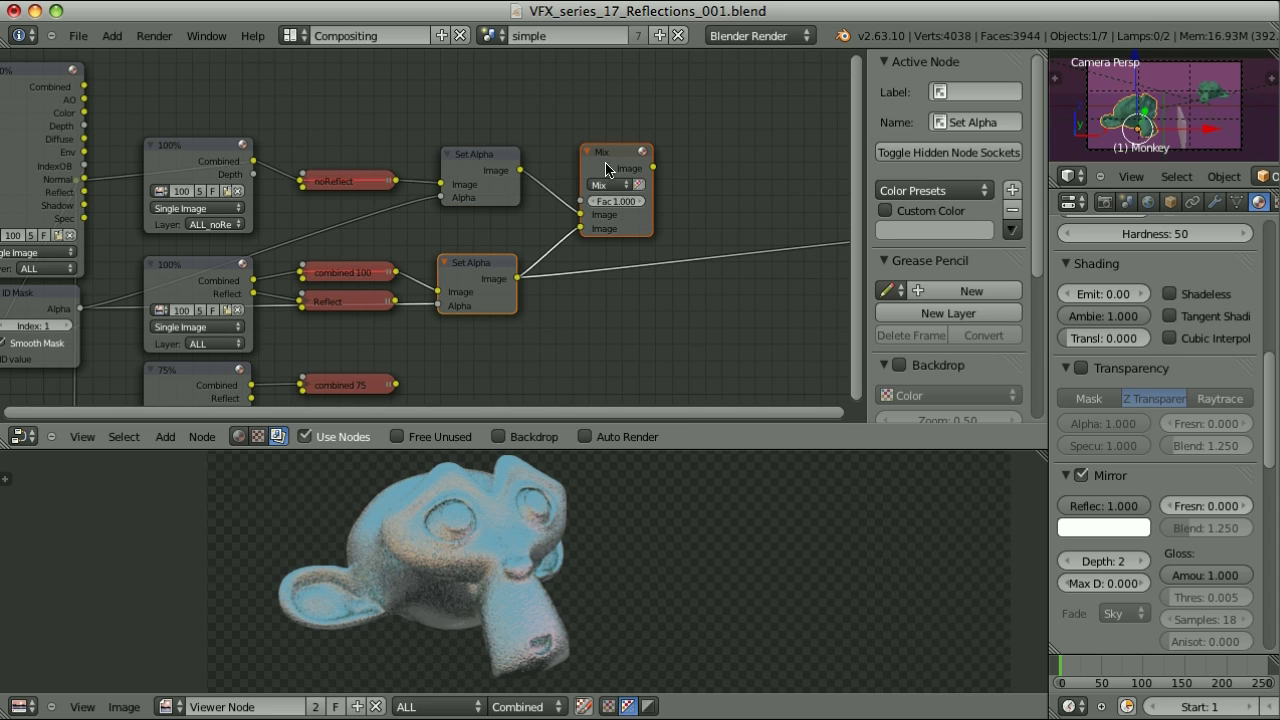
left_click(606, 165, "ctrl+shift")
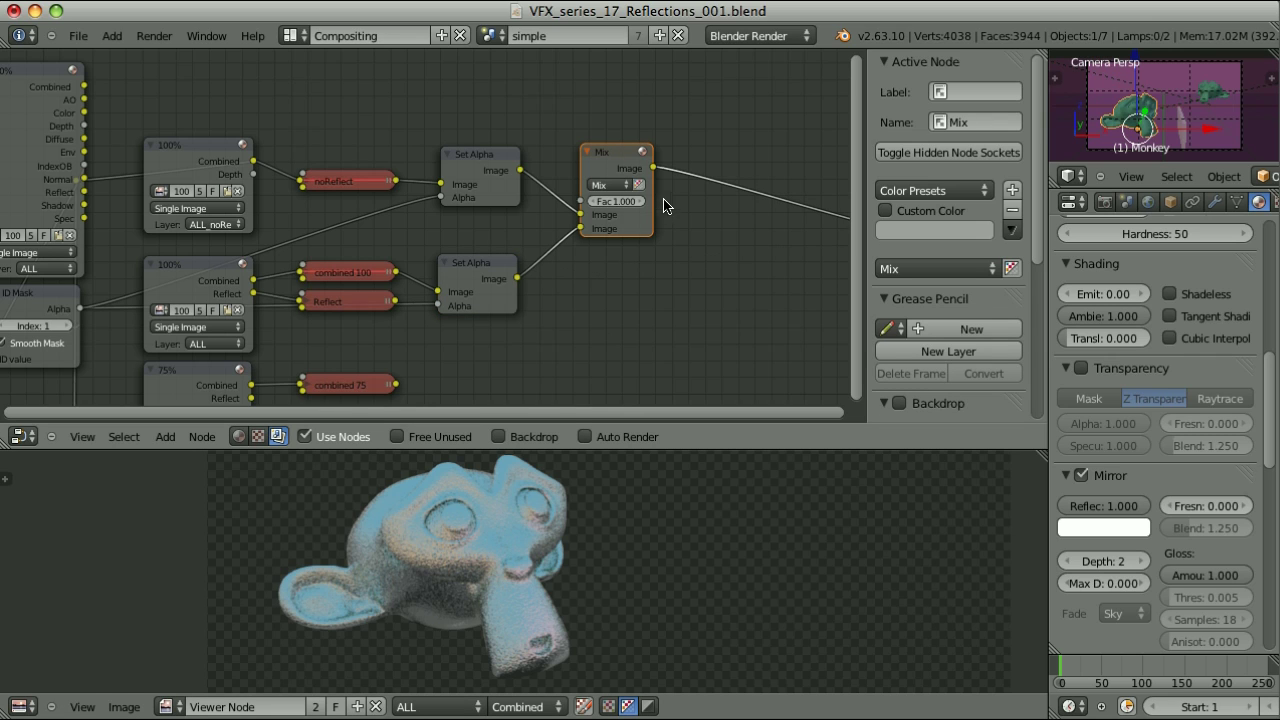
Step: Set the Mix node's factor to 0.5 and compare its output with each of the two Set Alpha nodes
left_click(631, 203)
type("0.5")
key("Return")
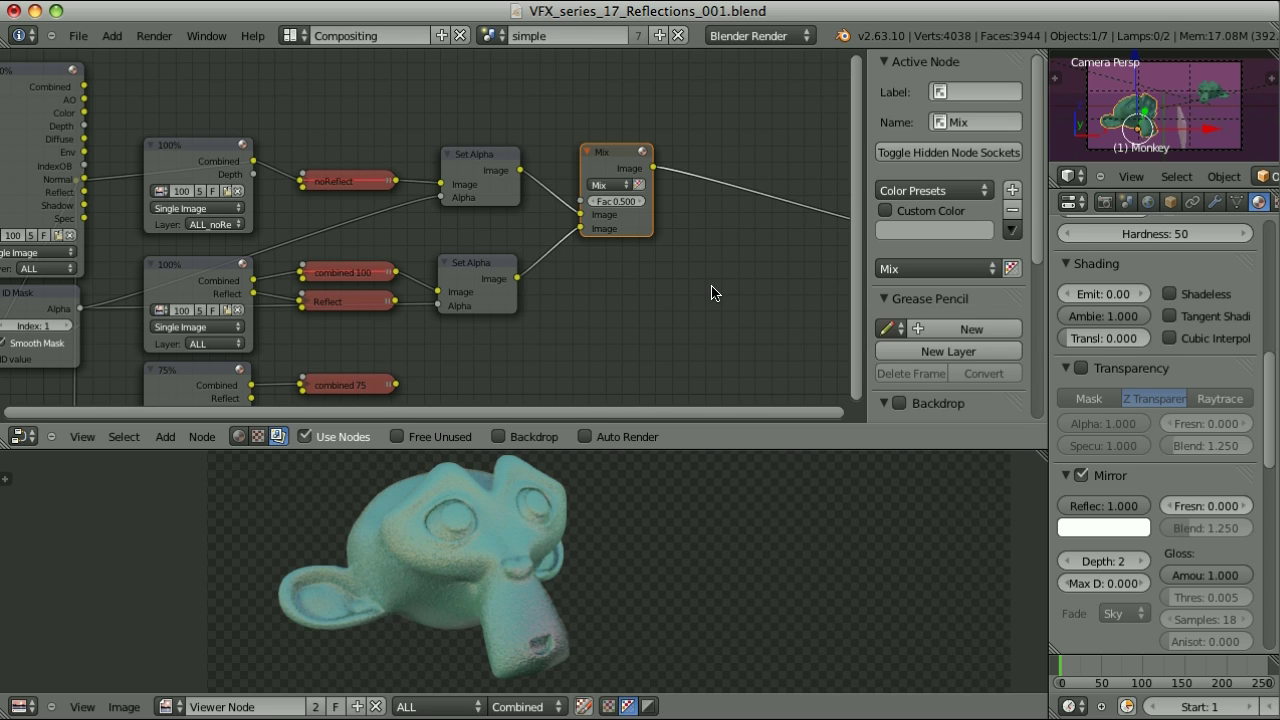
left_click(490, 160, "ctrl+shift")
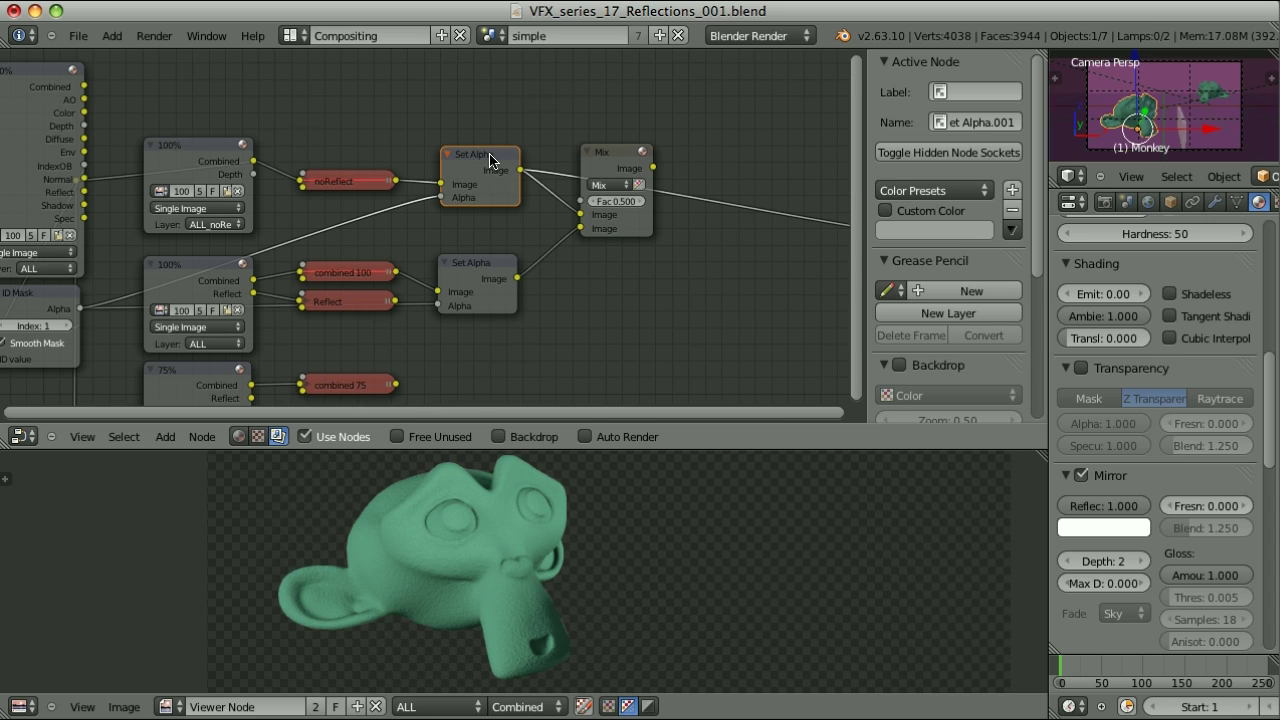
left_click(482, 268, "ctrl+shift")
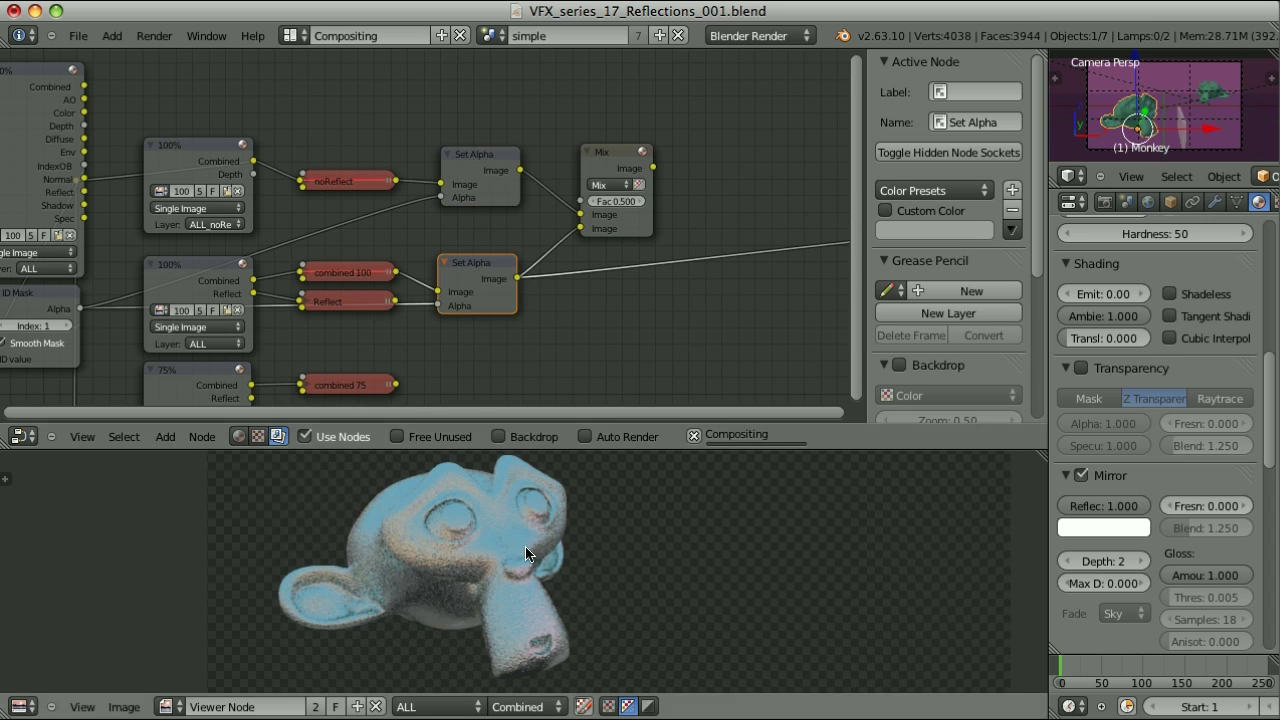
left_click(608, 162, "ctrl+shift")
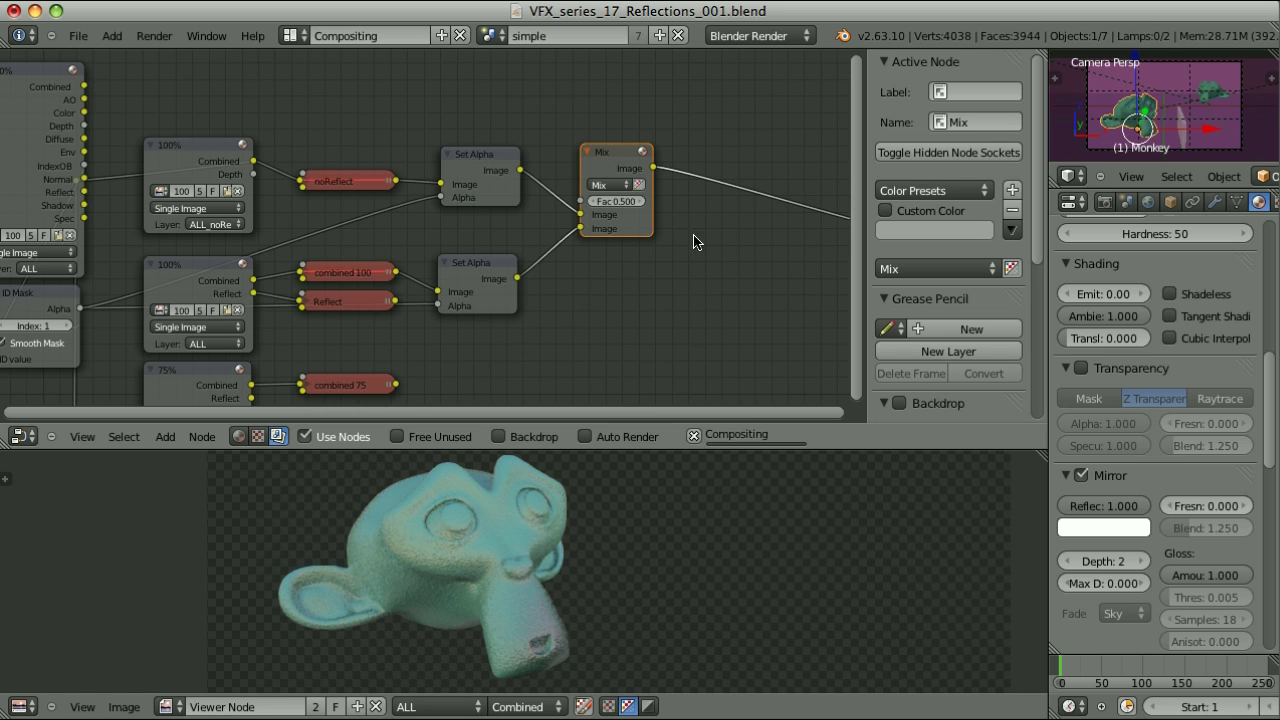
Step: Change the Mix node's blend type to Add with a factor of 1, and review the material's diffuse settings
left_click(608, 186)
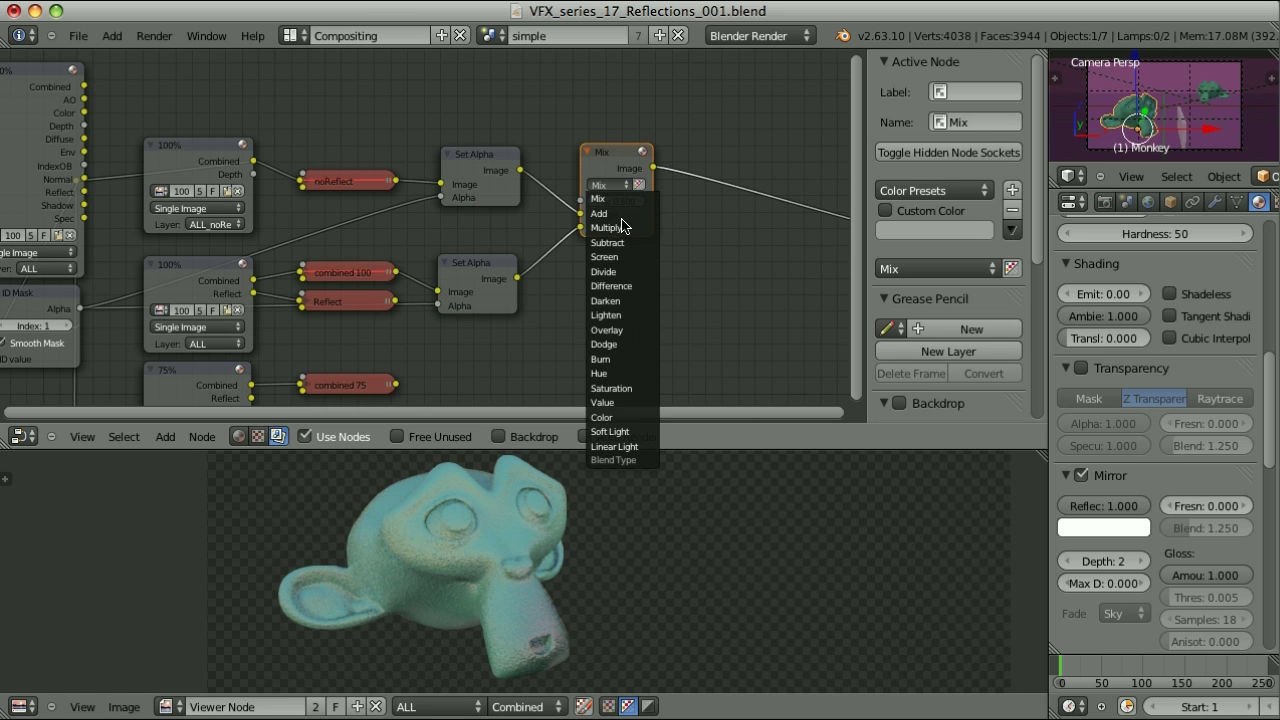
left_click(612, 206)
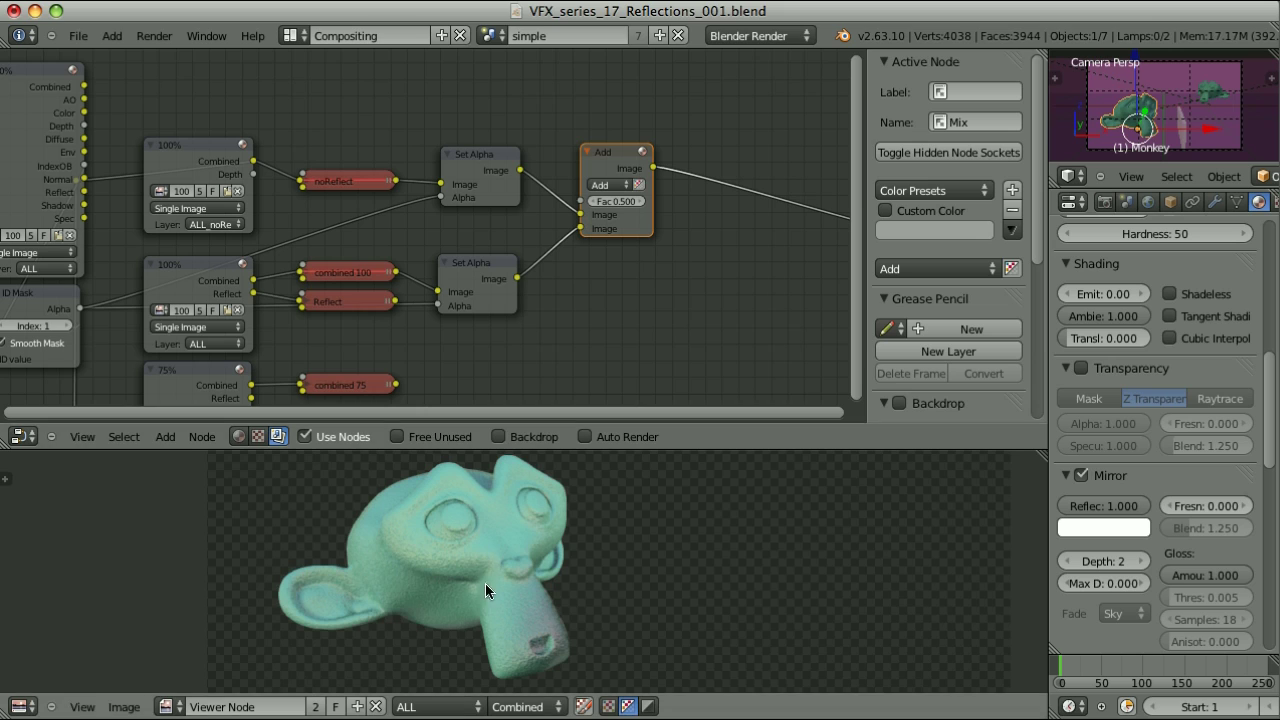
left_click(618, 202)
type("1")
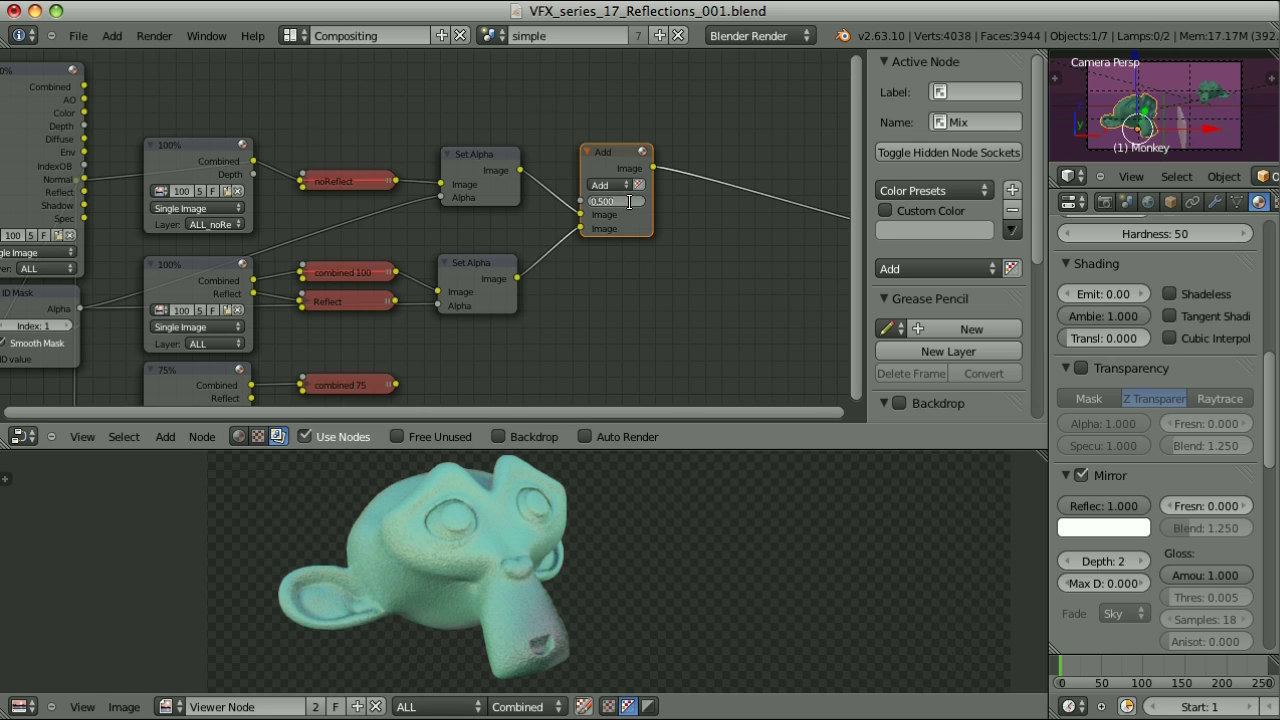
key("Return")
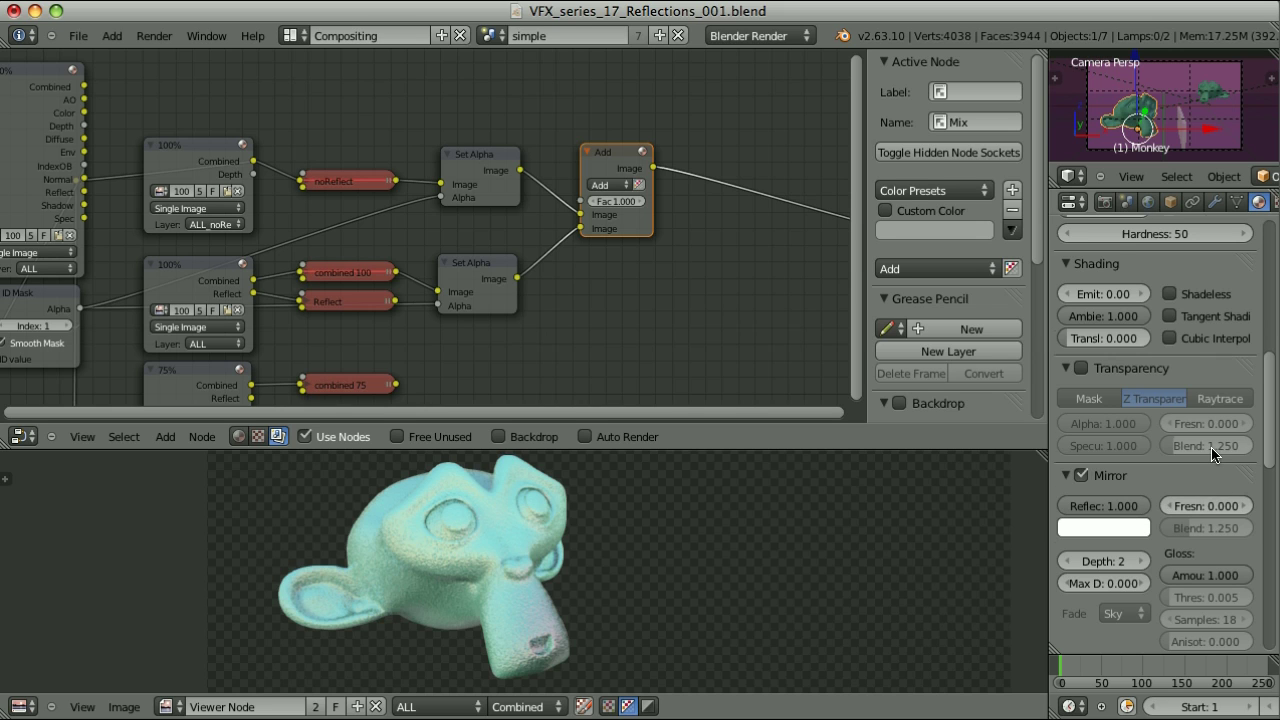
scroll(1212, 455, "up", 5)
scroll(1212, 455, "up", 2)
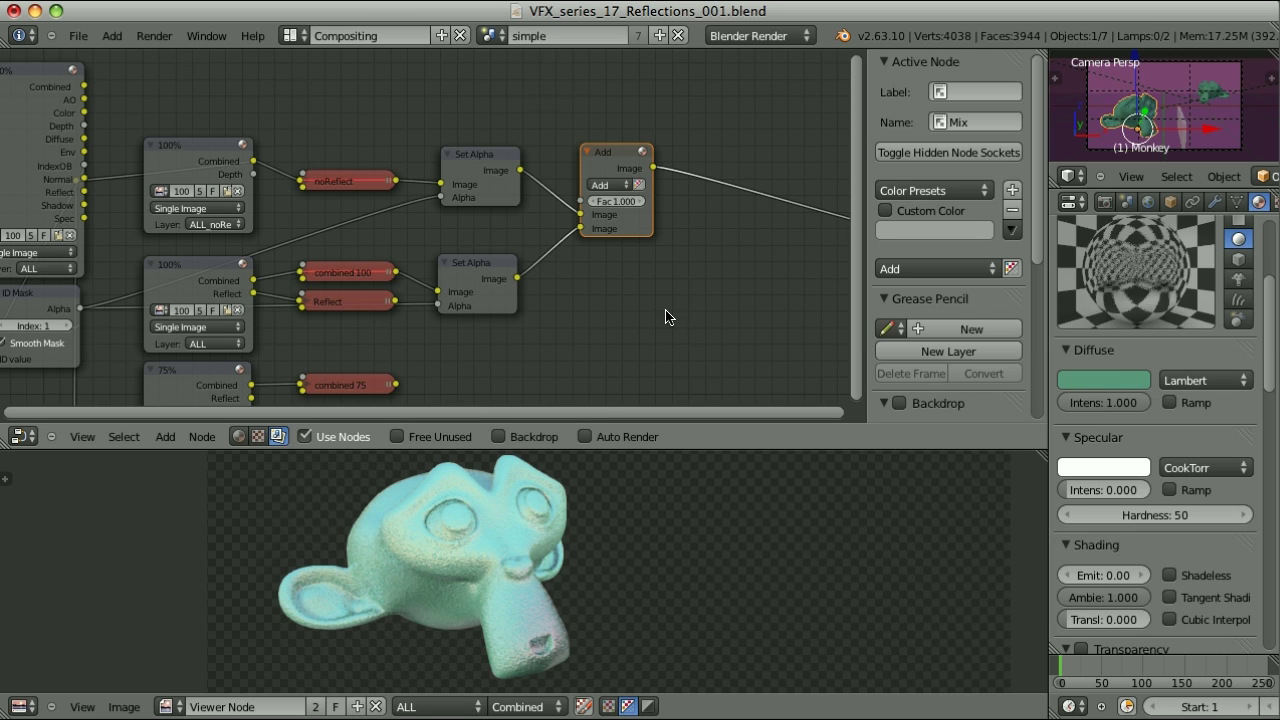
Step: Insert a duplicate Add node between the noReflect Set Alpha and the original Add node, and set its second colour to black
key("g")
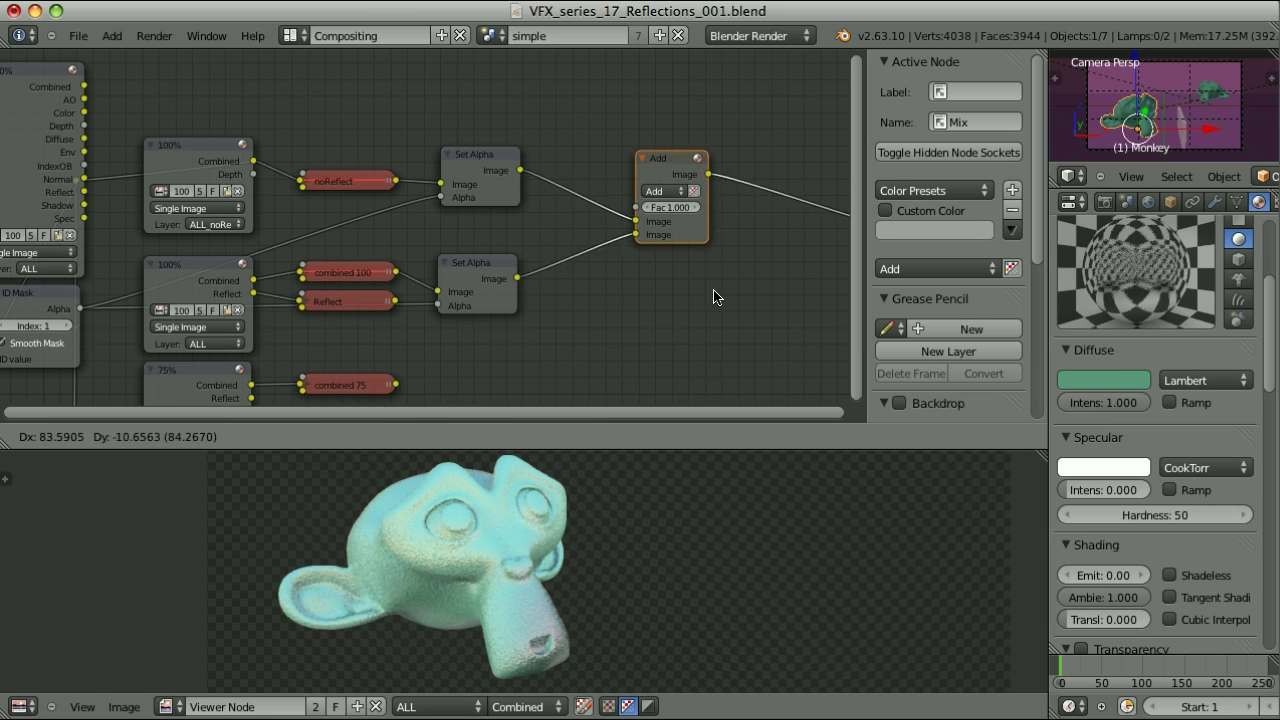
left_click(717, 278)
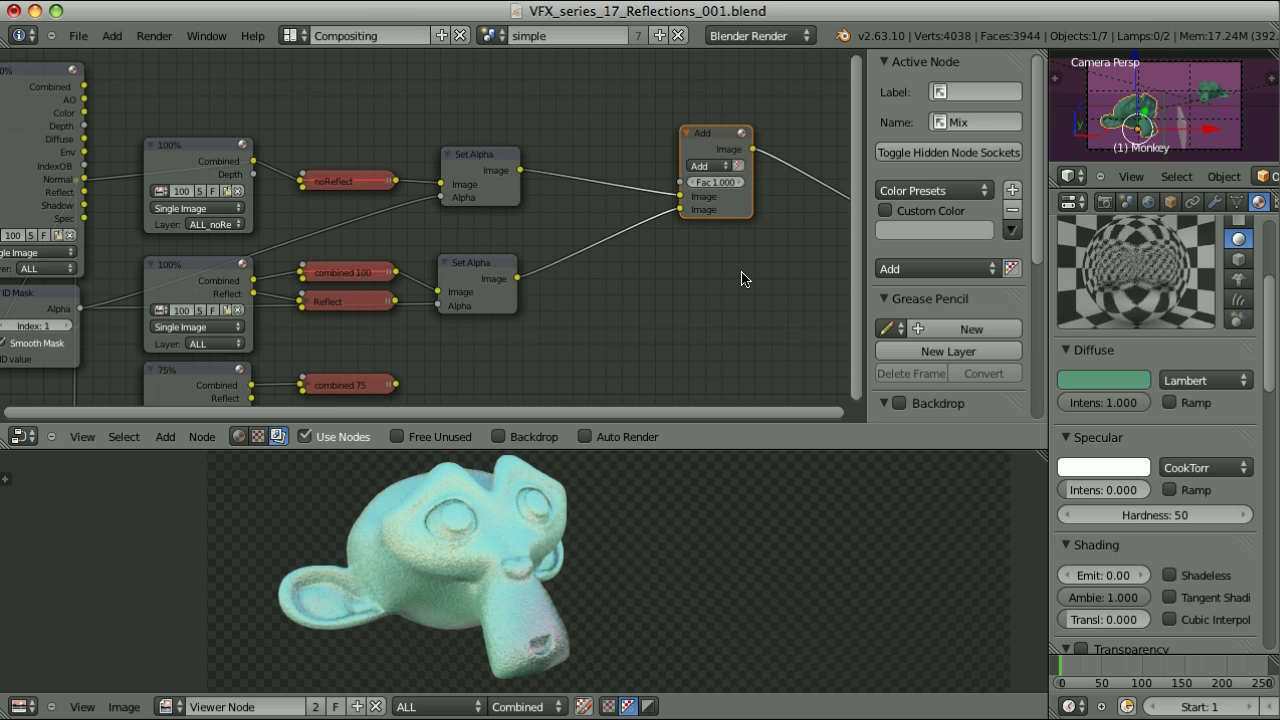
key("shift+d")
left_click(626, 266)
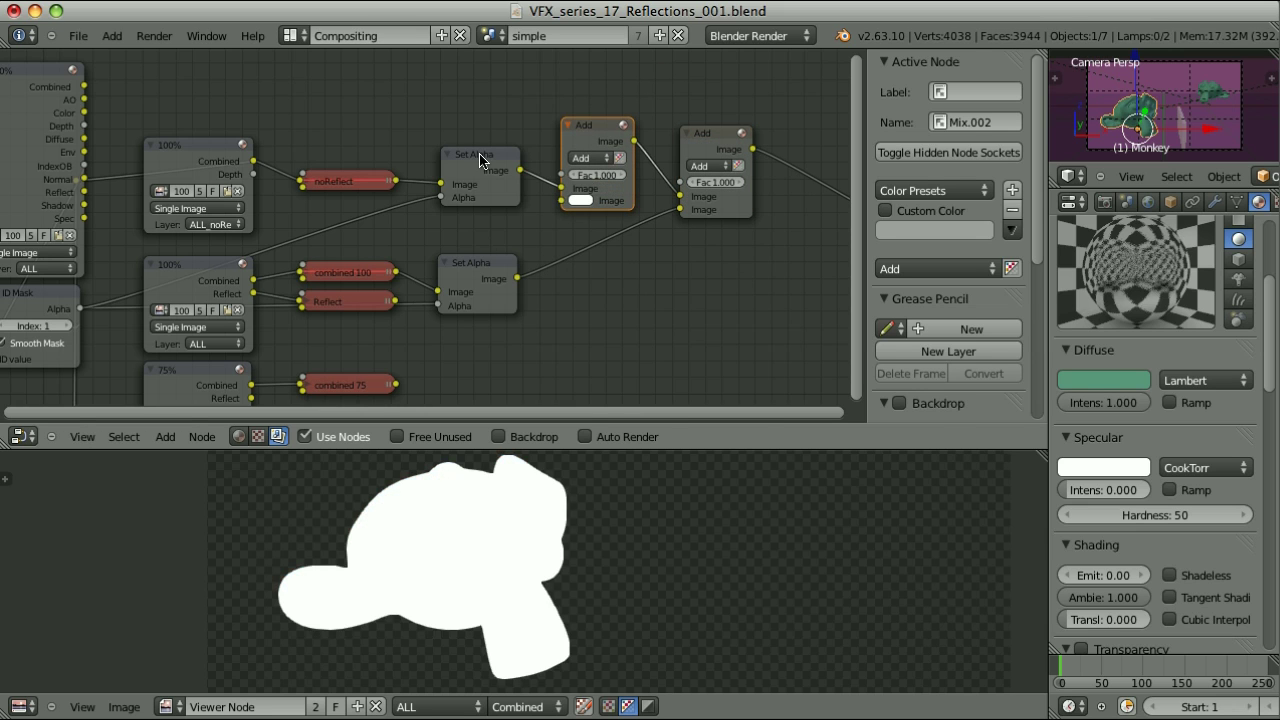
left_click(480, 160)
left_click(580, 200)
left_click_drag(686, 250, 714, 363)
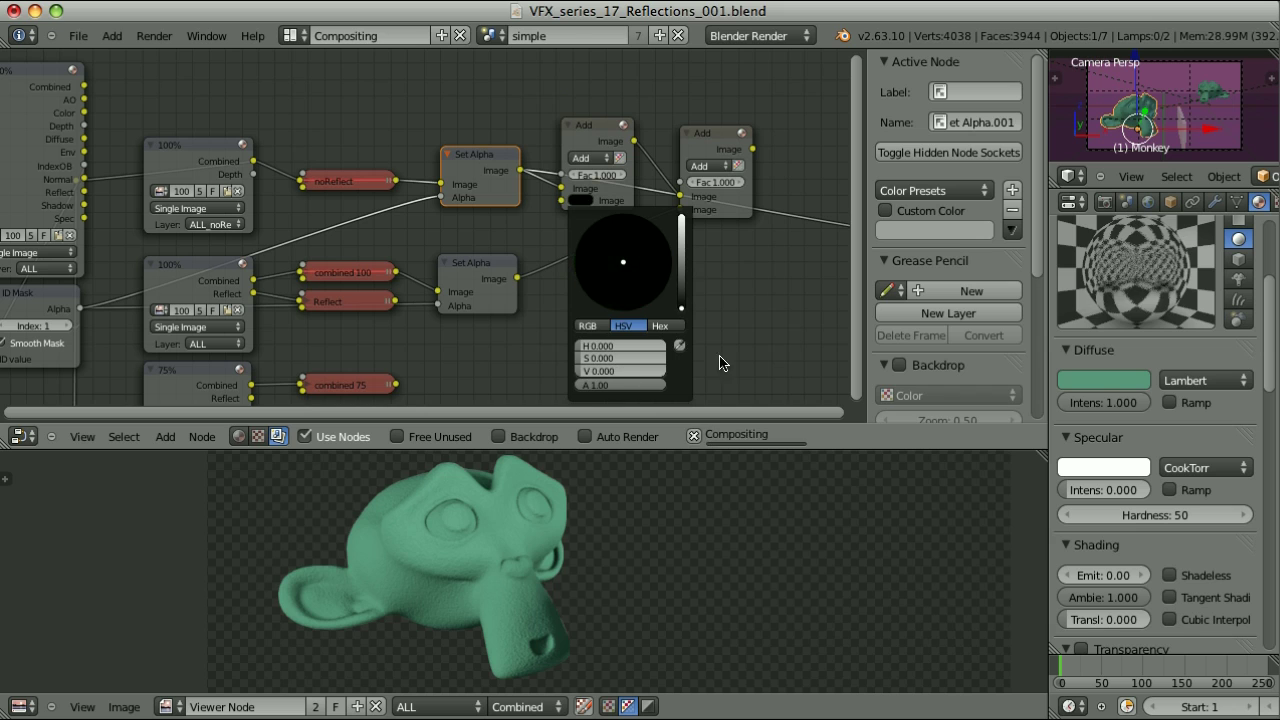
Step: Set the inserted duplicate's blend type to Mix and show its output in the viewer
left_click(714, 134)
left_click(590, 158)
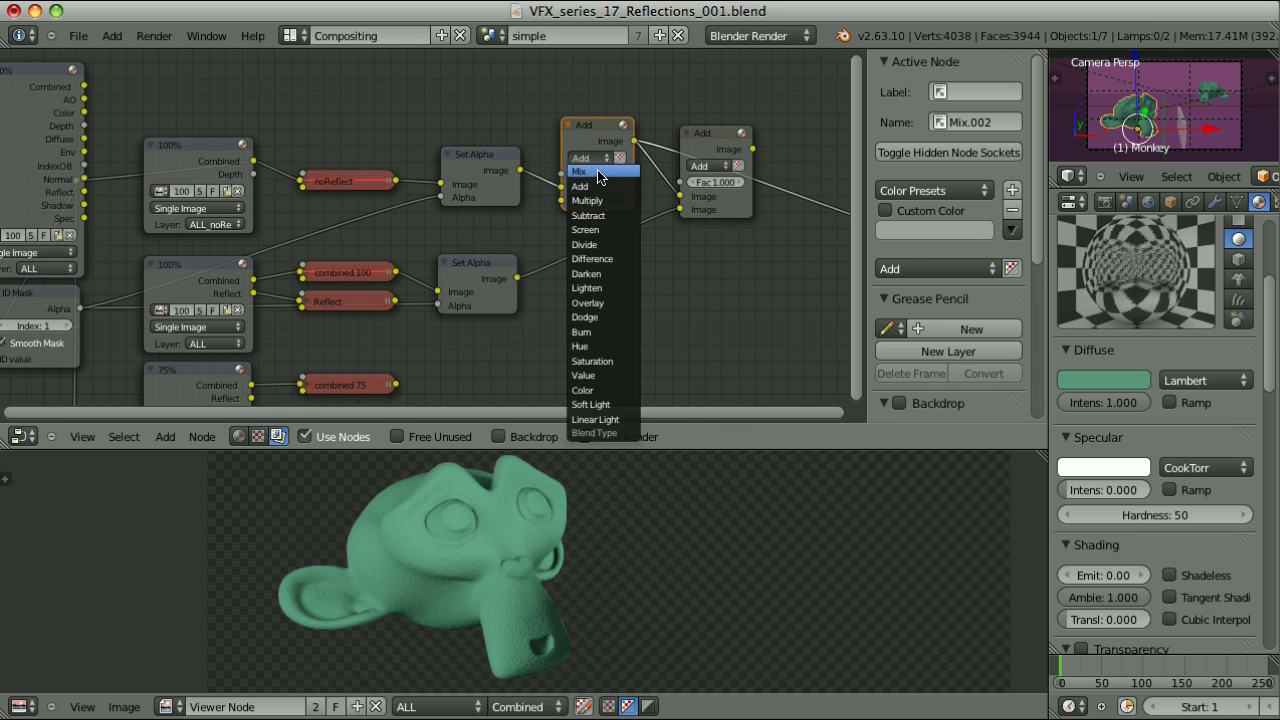
left_click(598, 172)
left_click(719, 136)
left_click(606, 150)
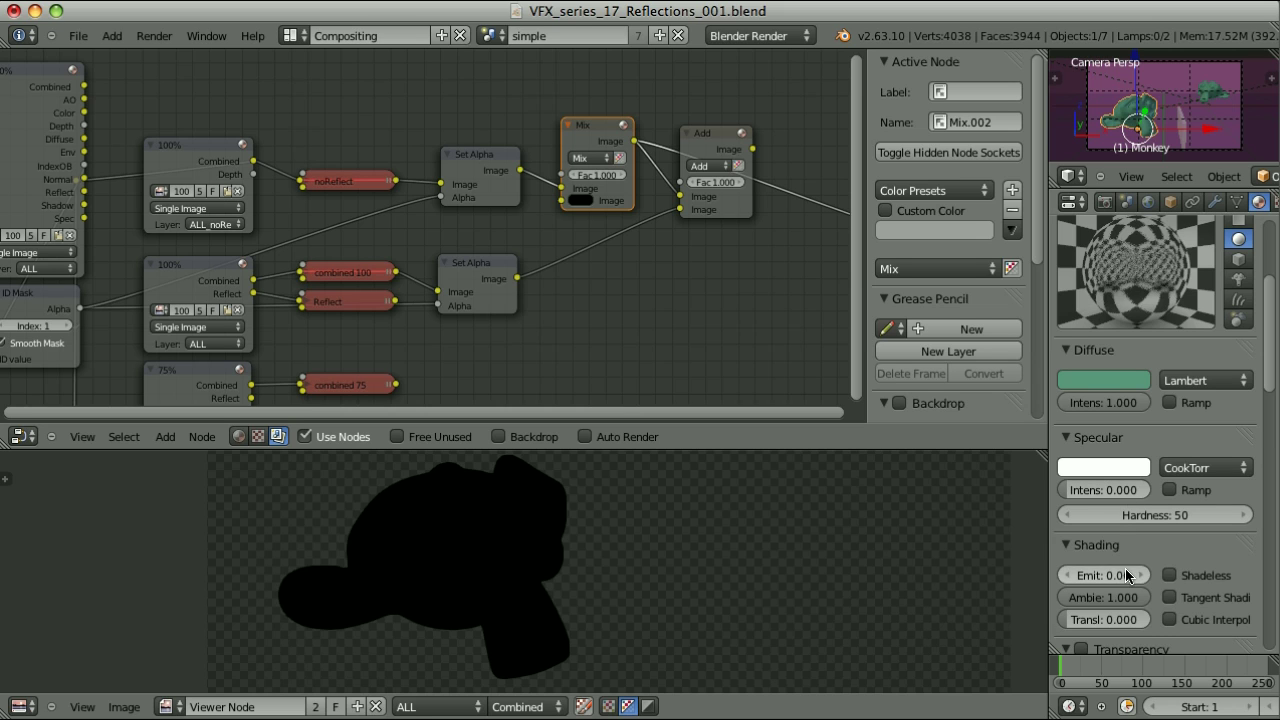
Step: Compare the outputs of the combined 100 Set Alpha, the 100% Reflect pass and the Add node in the viewer
left_click(478, 268, "ctrl+shift")
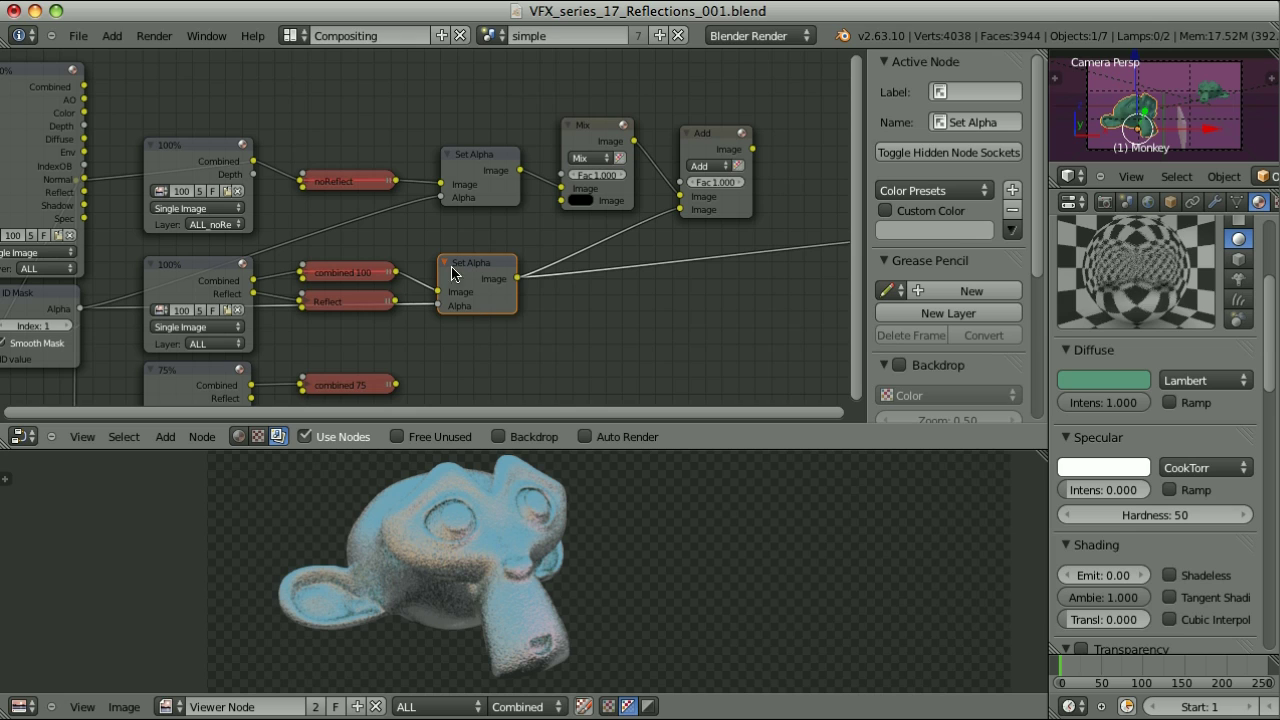
left_click(716, 138, "ctrl+shift")
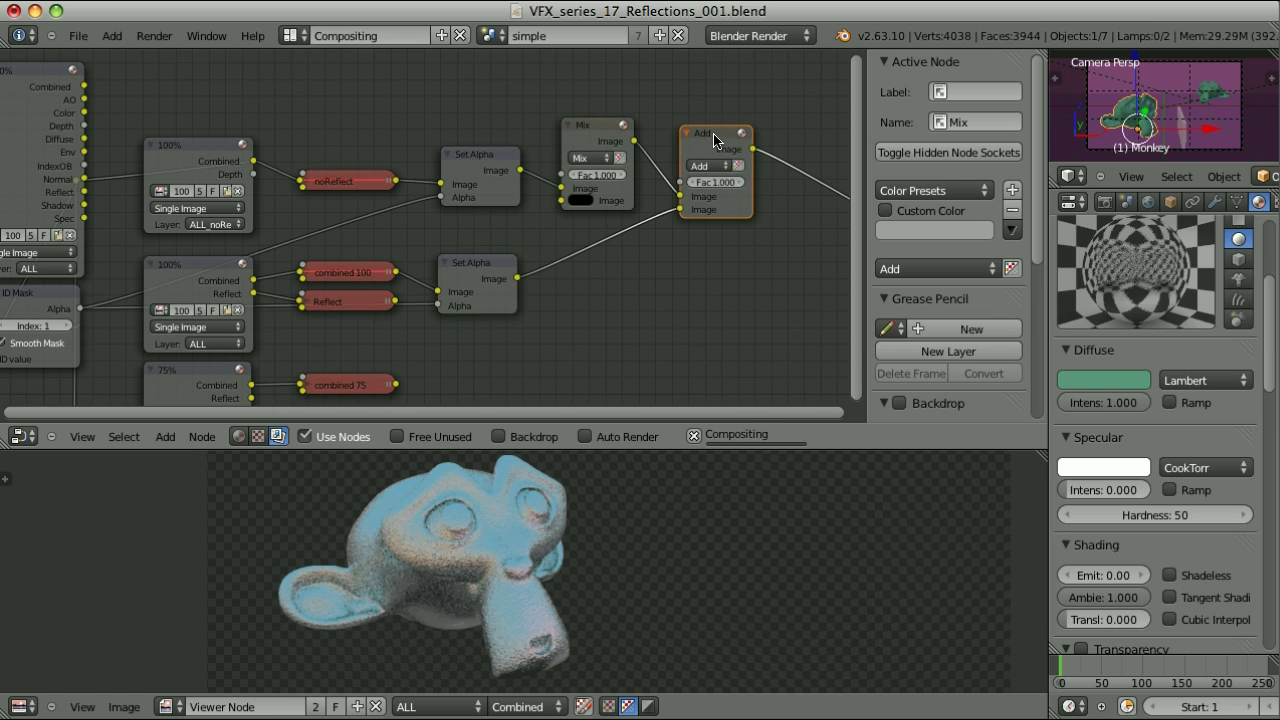
left_click(505, 266, "ctrl+shift")
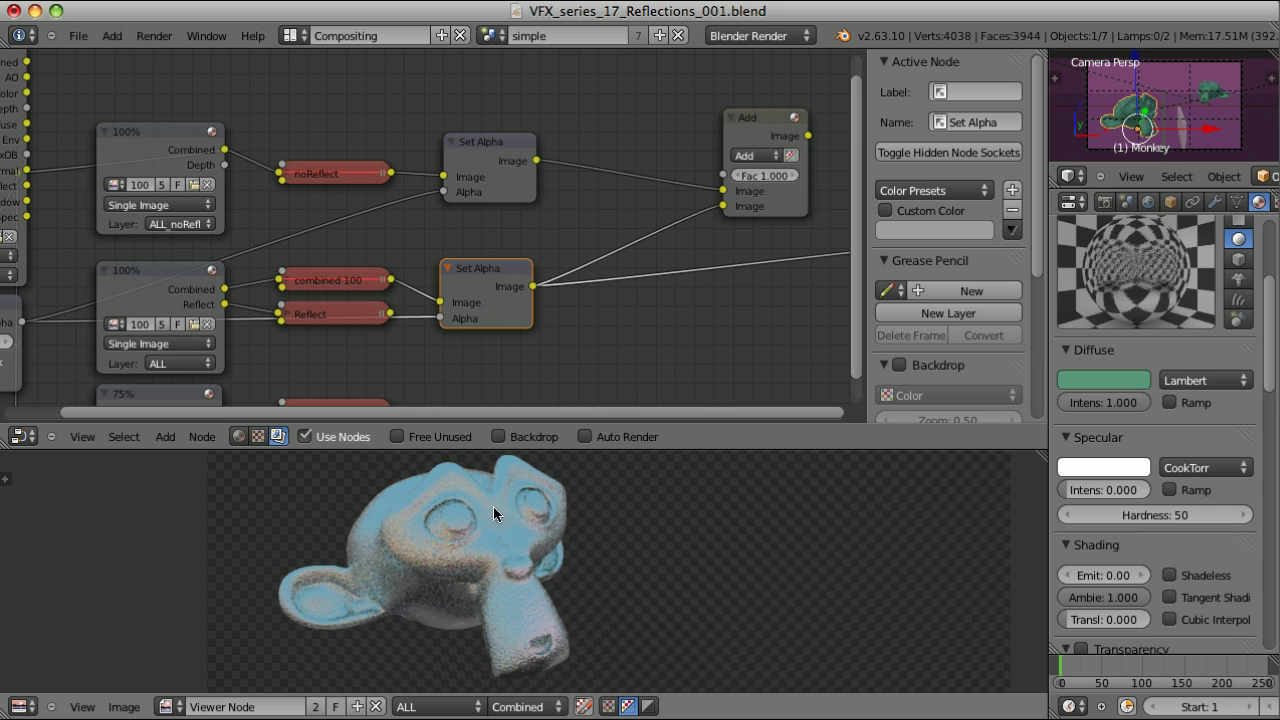
left_click(340, 318, "ctrl+shift")
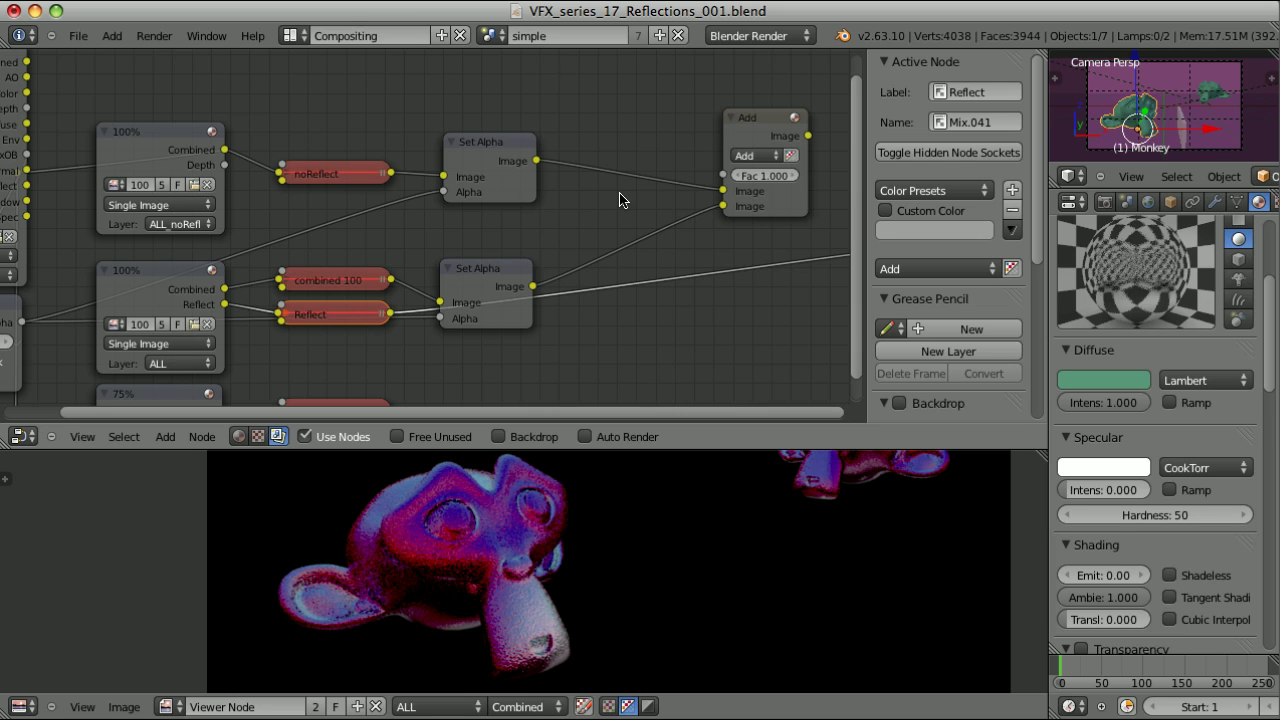
left_click(750, 122, "ctrl+shift")
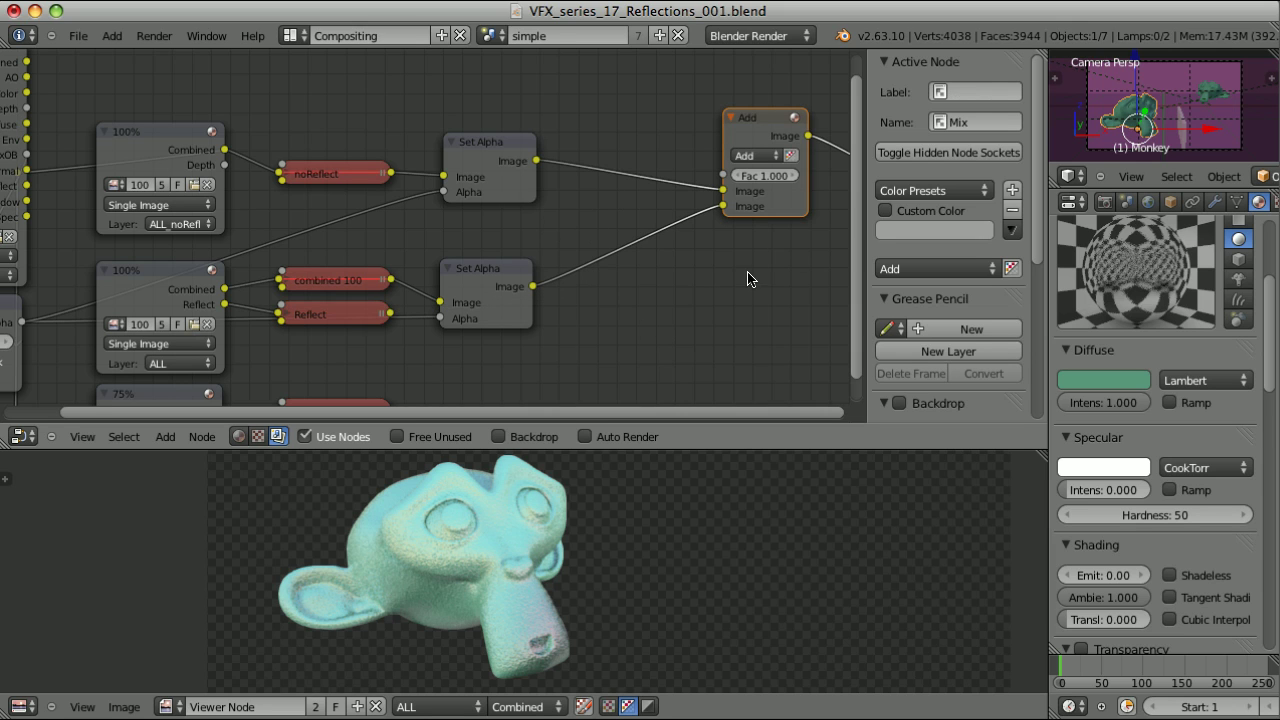
Step: Switch the final Add node to Mix with a factor of 0.5, and return its blend type to Add
scroll(1098, 549, "down", 3)
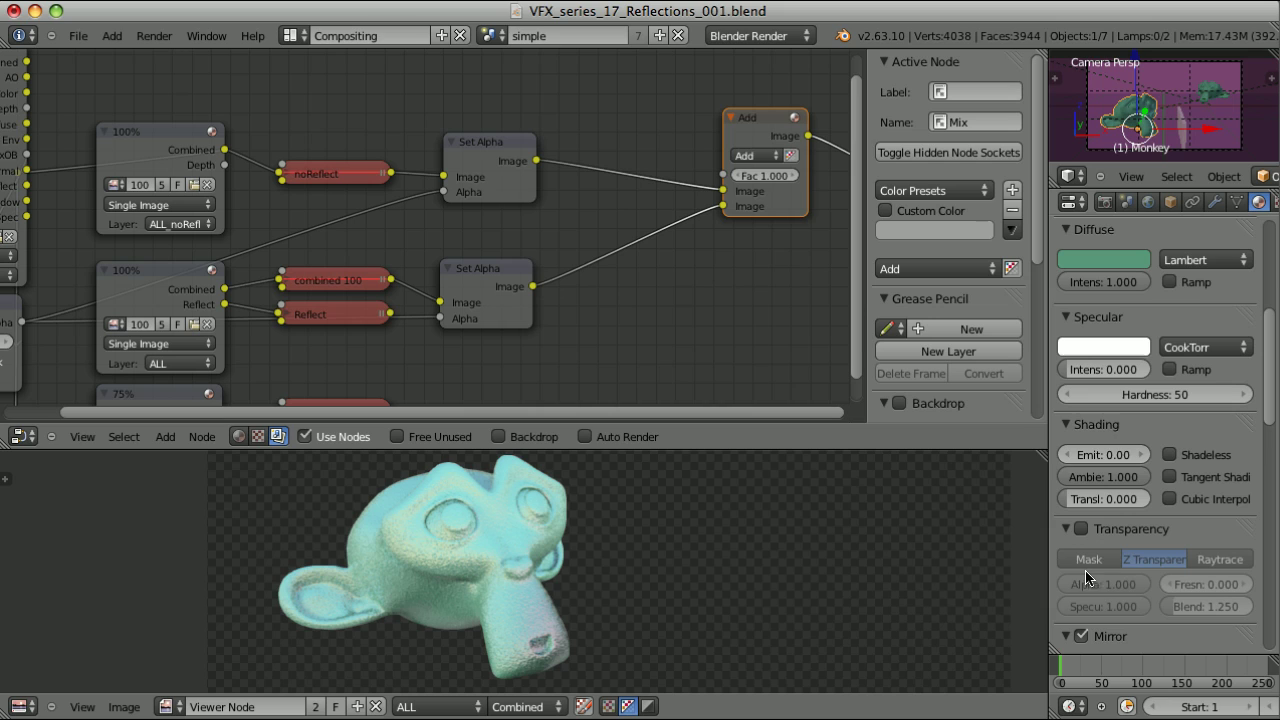
left_click(758, 157)
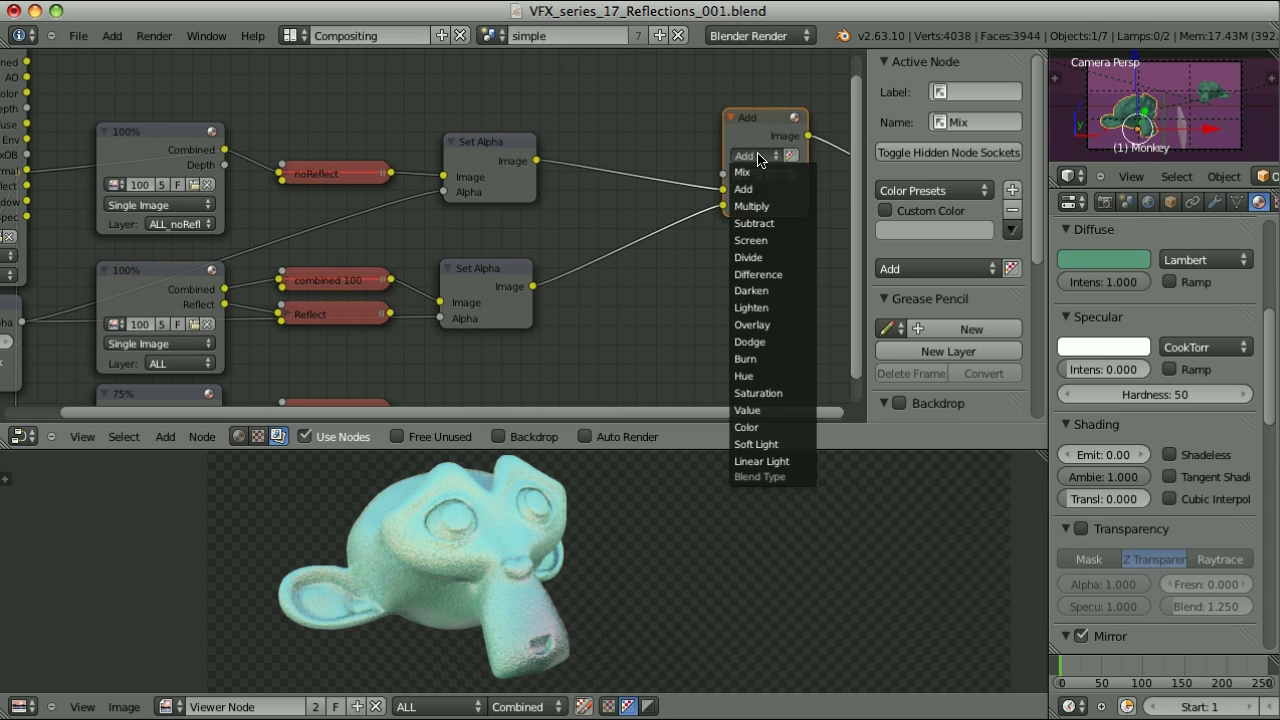
left_click(758, 174)
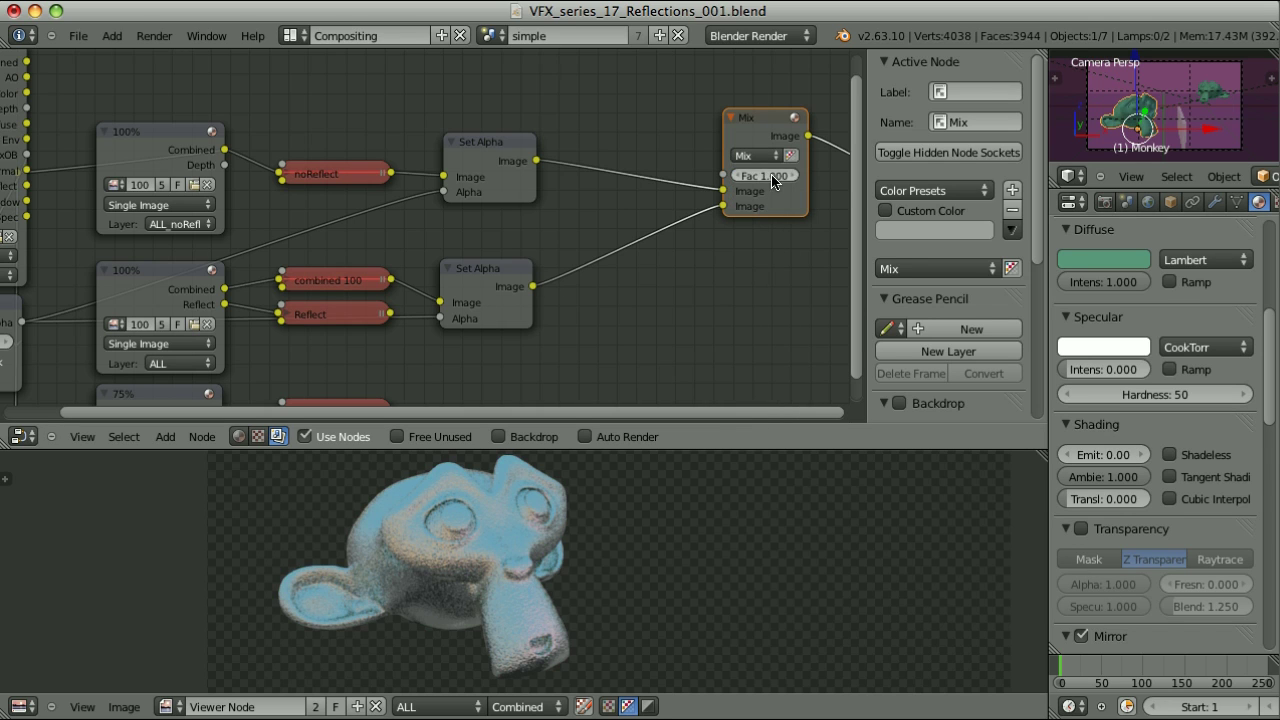
key("Return")
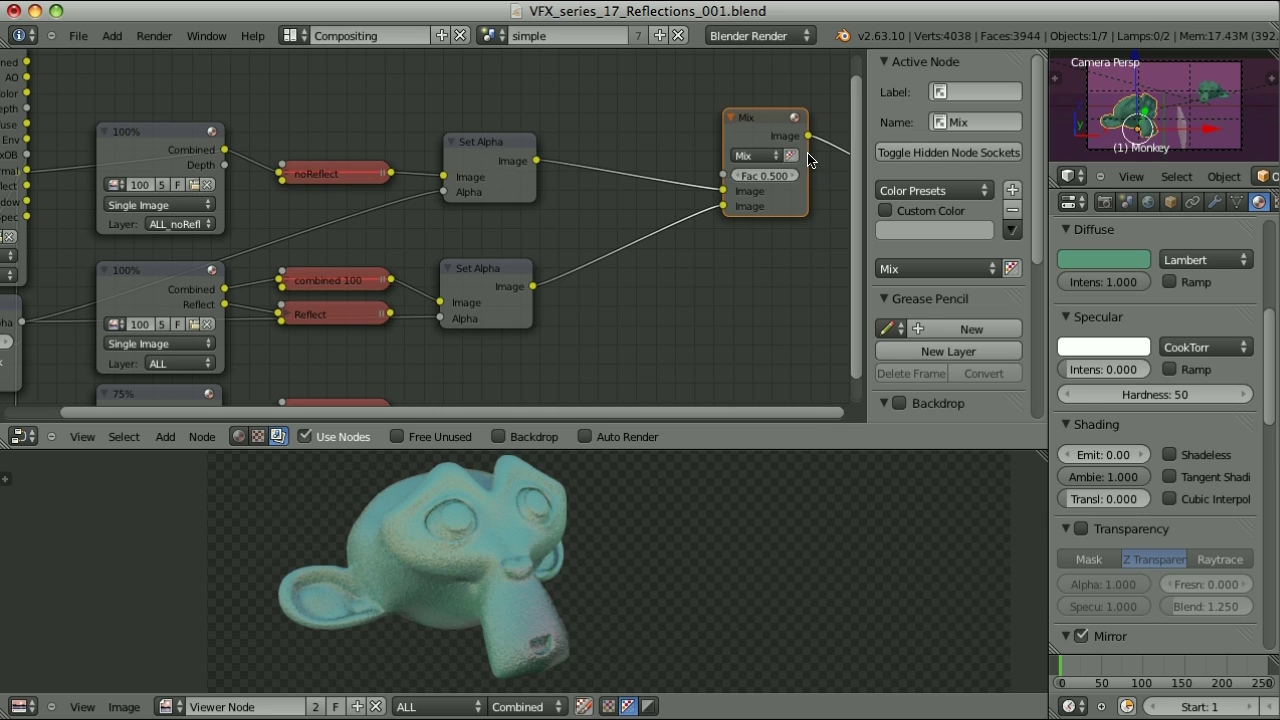
left_click(750, 156)
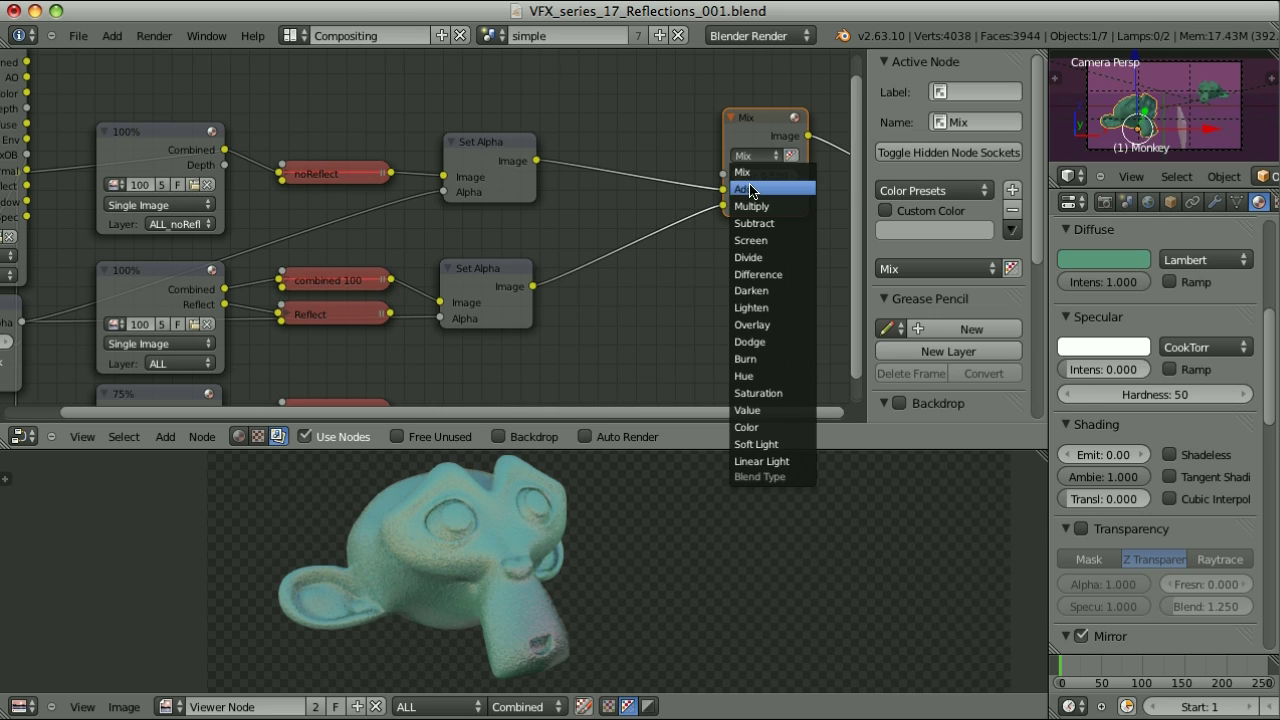
left_click(752, 187)
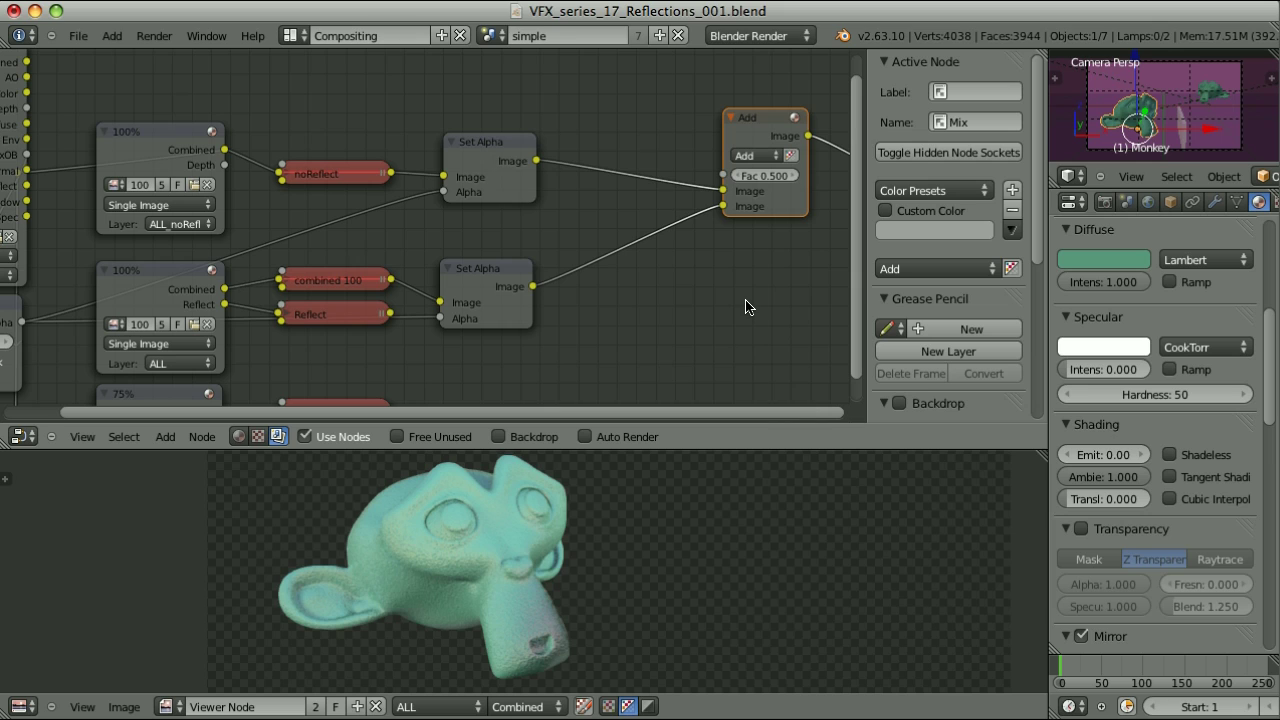
Step: Preview the combined 100 Set Alpha and the 100% Reflect pass, and review the material's diffuse and mirror settings
left_click(491, 277, "ctrl+shift")
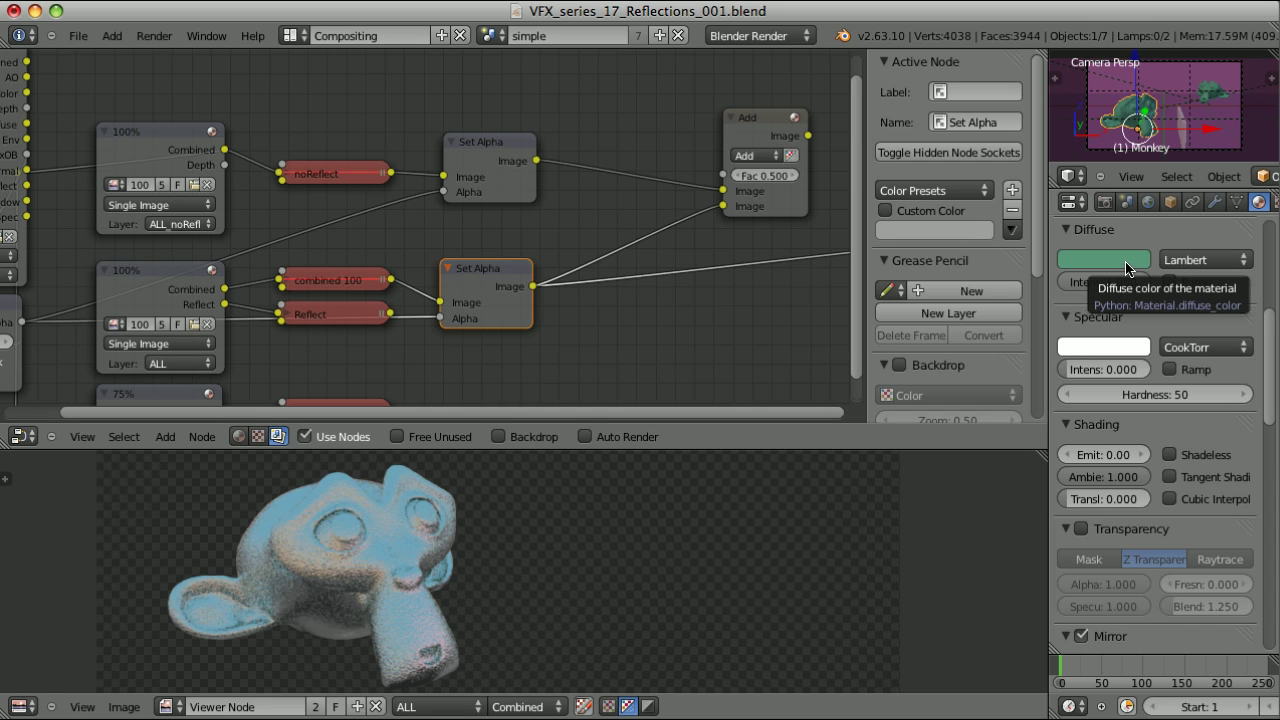
scroll(1126, 268, "down", 2)
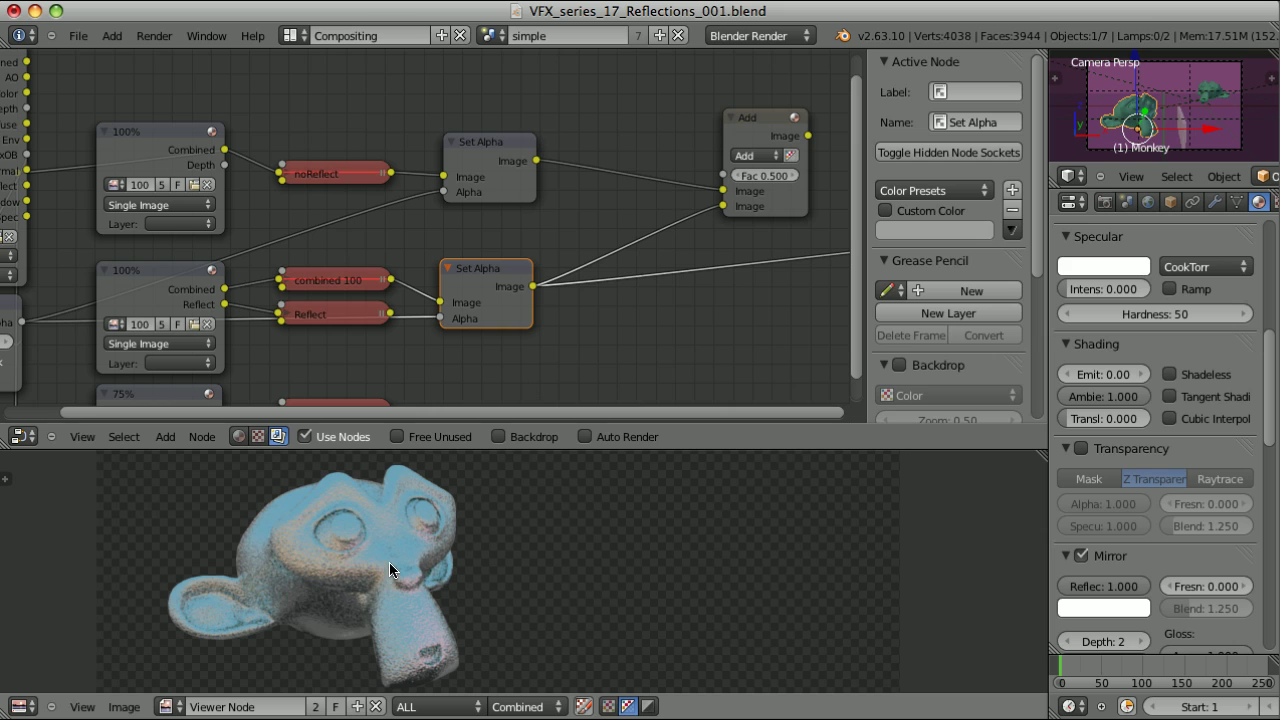
left_click(353, 319)
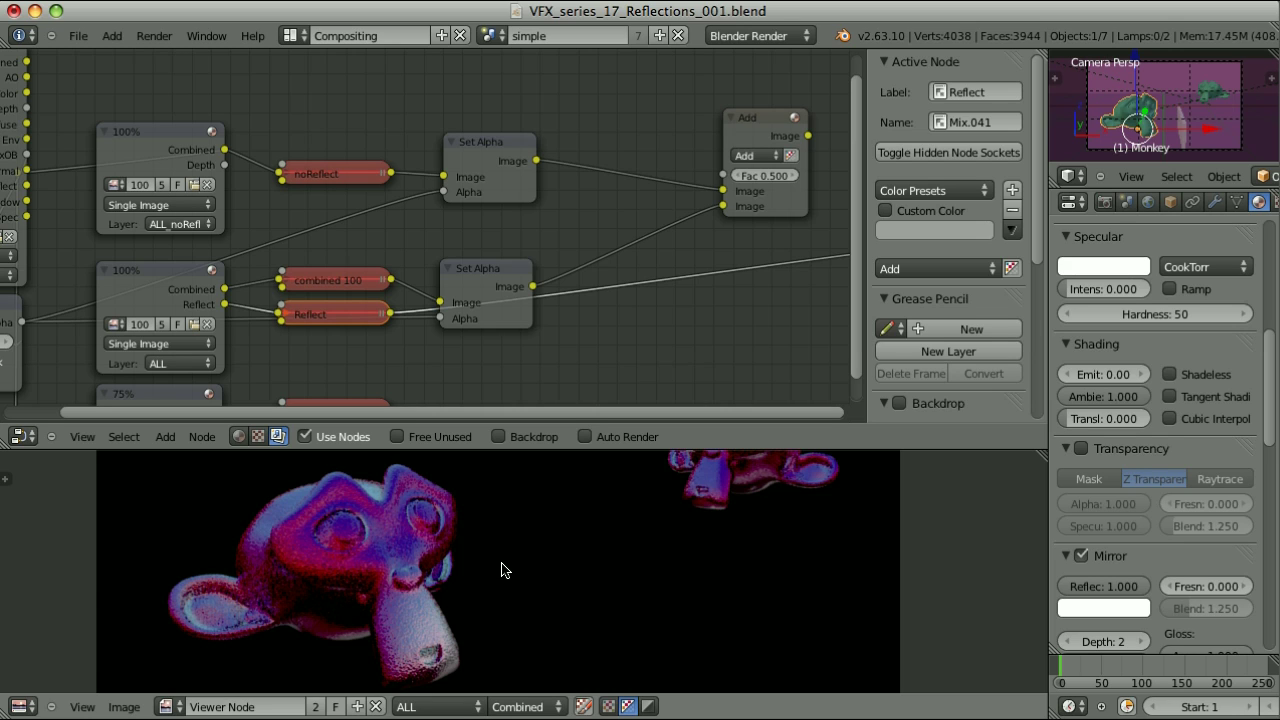
Step: Undo the last changes to the Add node, and compare the no-reflection Set Alpha, Reflect pass and Add outputs in the viewer
key("ctrl+z")
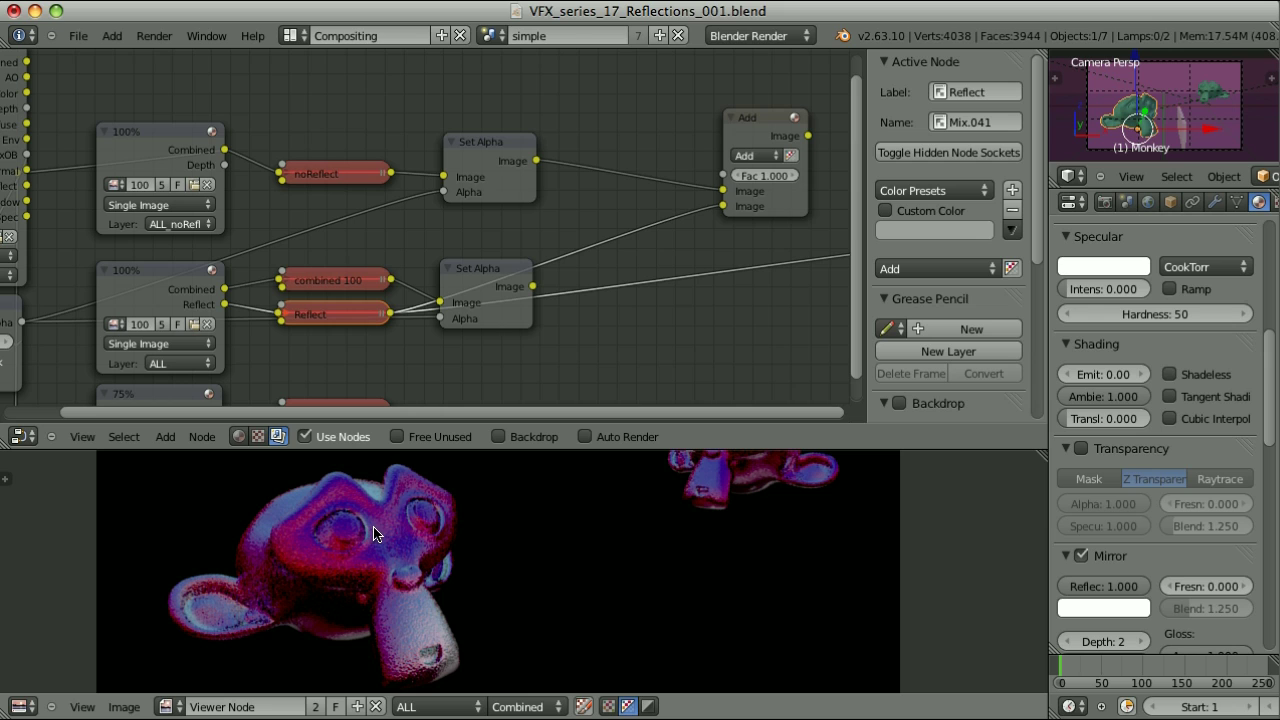
left_click(505, 145)
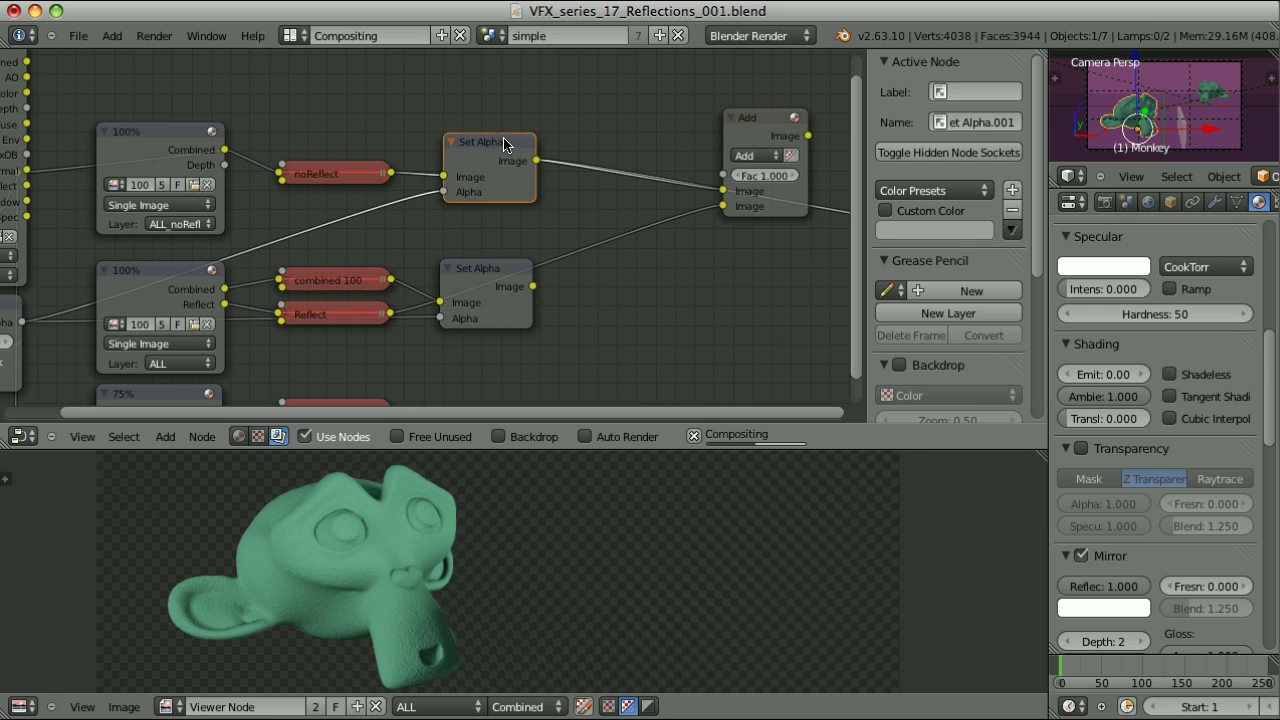
left_click(766, 124)
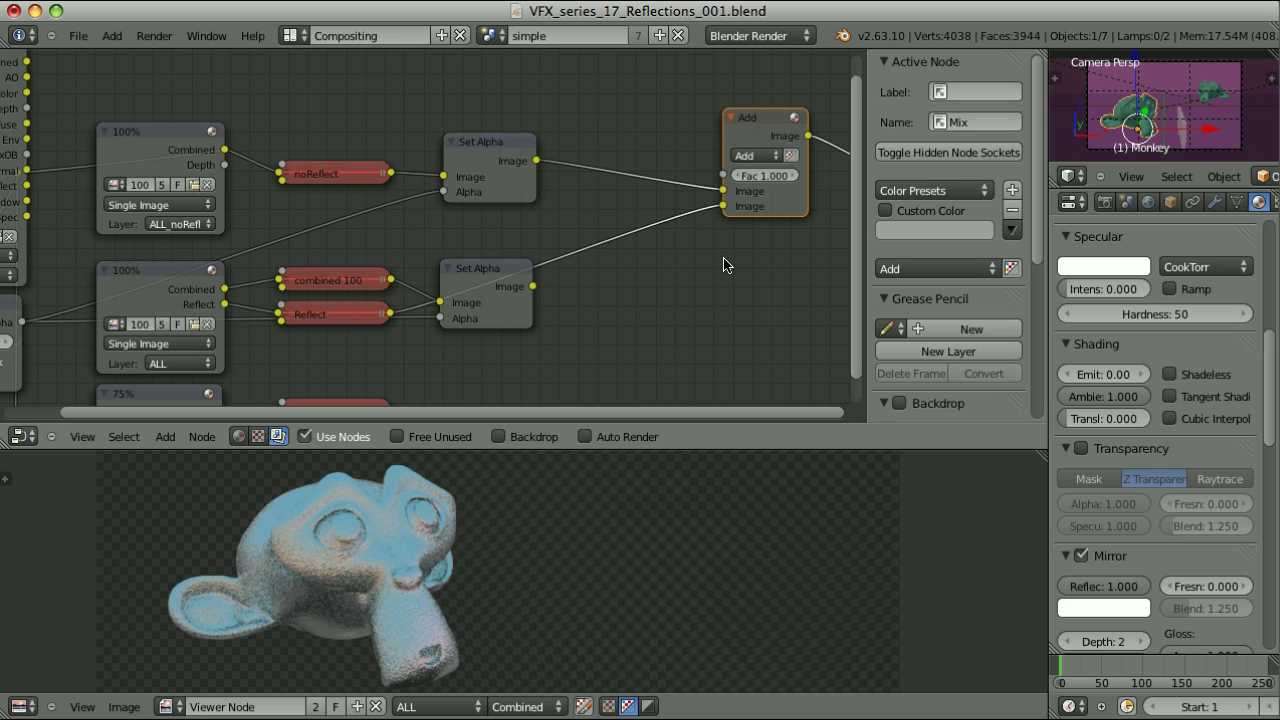
left_click(328, 316, "ctrl+shift")
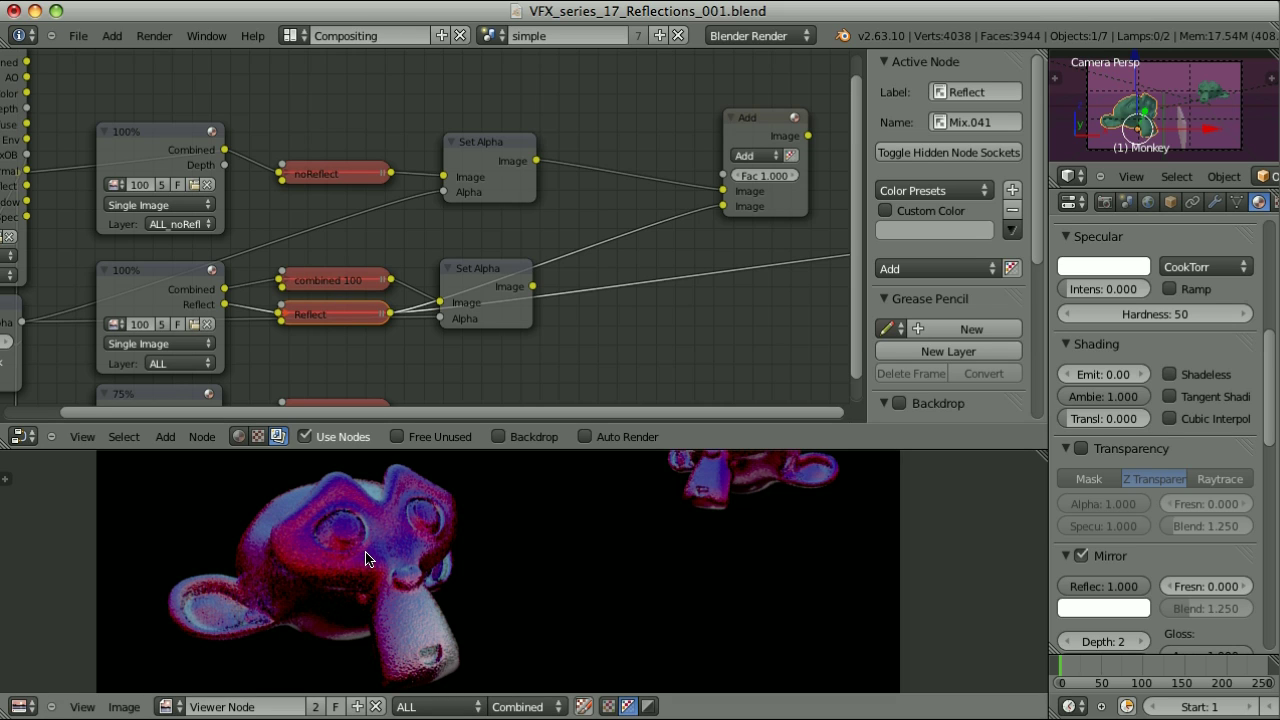
left_click(760, 124, "ctrl+shift")
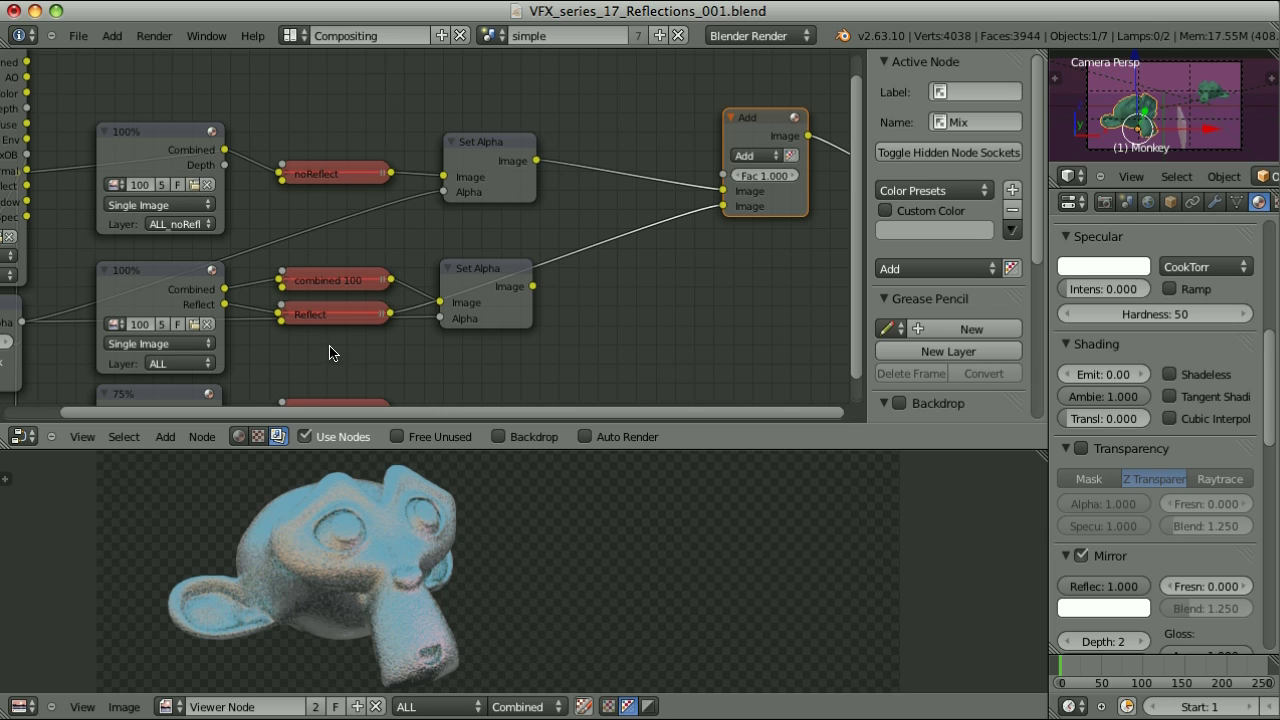
Step: Set the final Add node's factor to 0.6
left_click(770, 176)
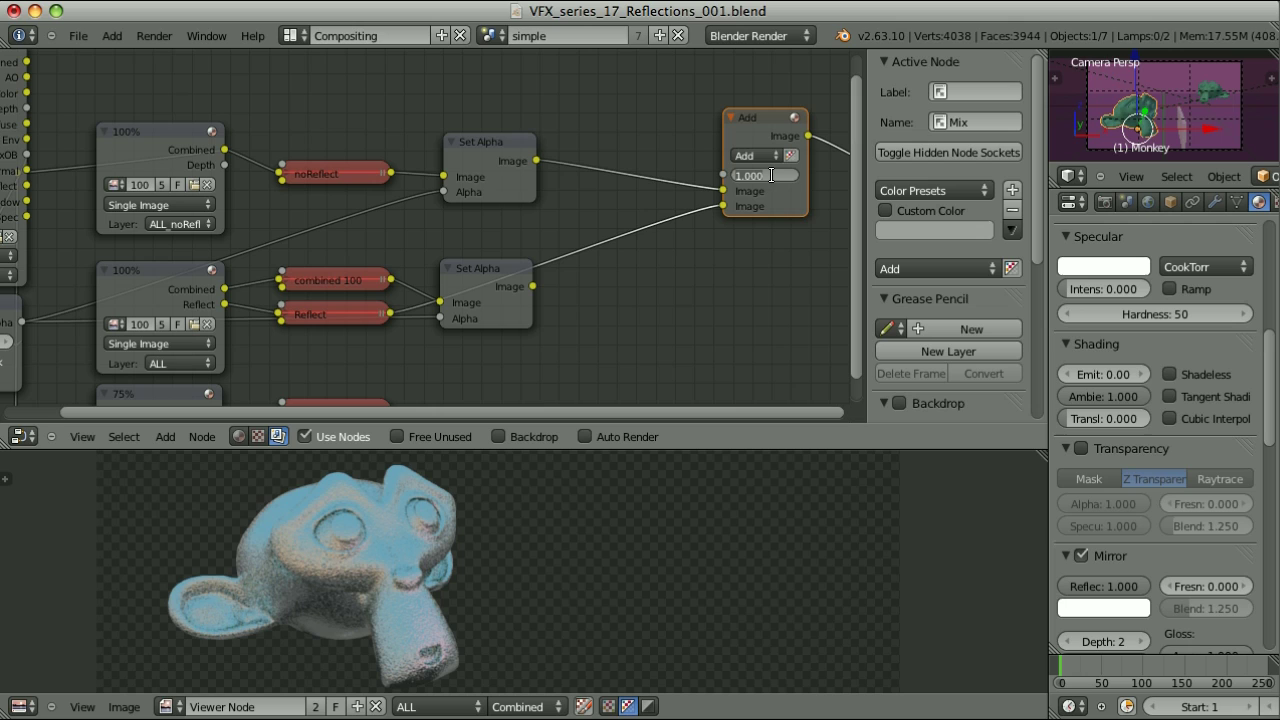
key("BackSpace")
type(".6")
key("Return")
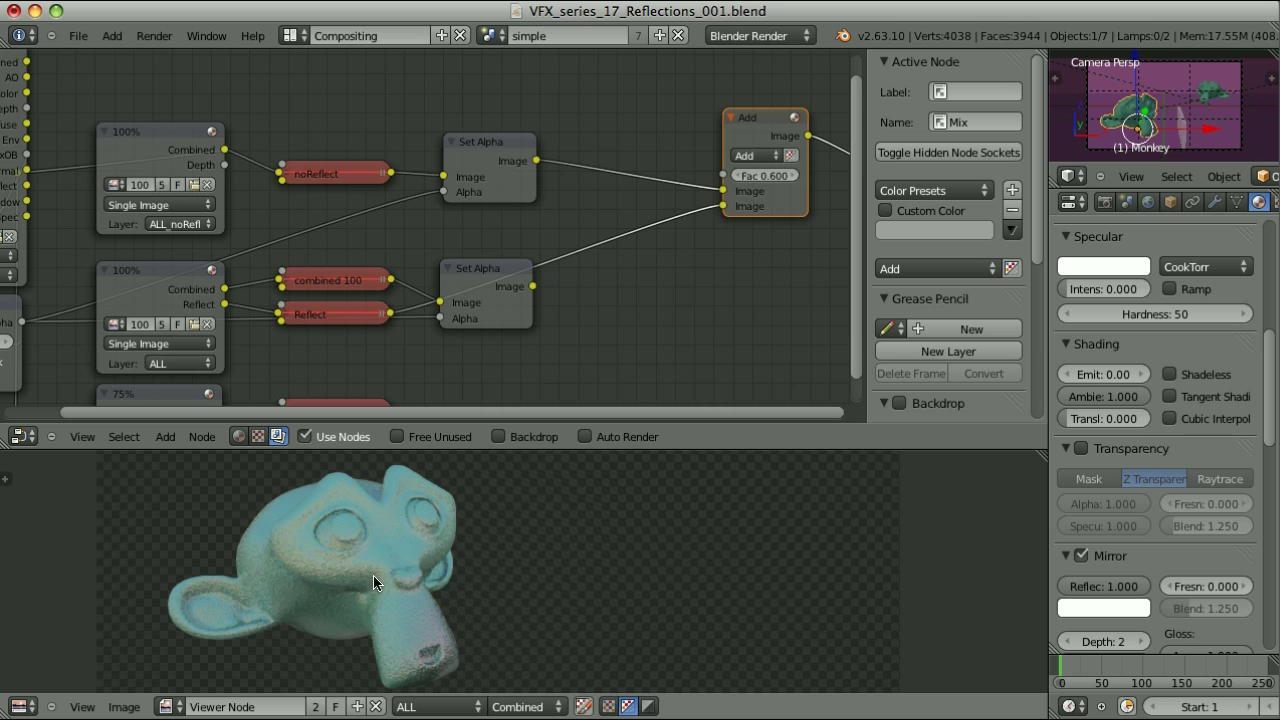
Step: Insert a Hue Saturation Value node between the no-reflection Set Alpha and the Add node, and set its hue to 0.772
key("Home")
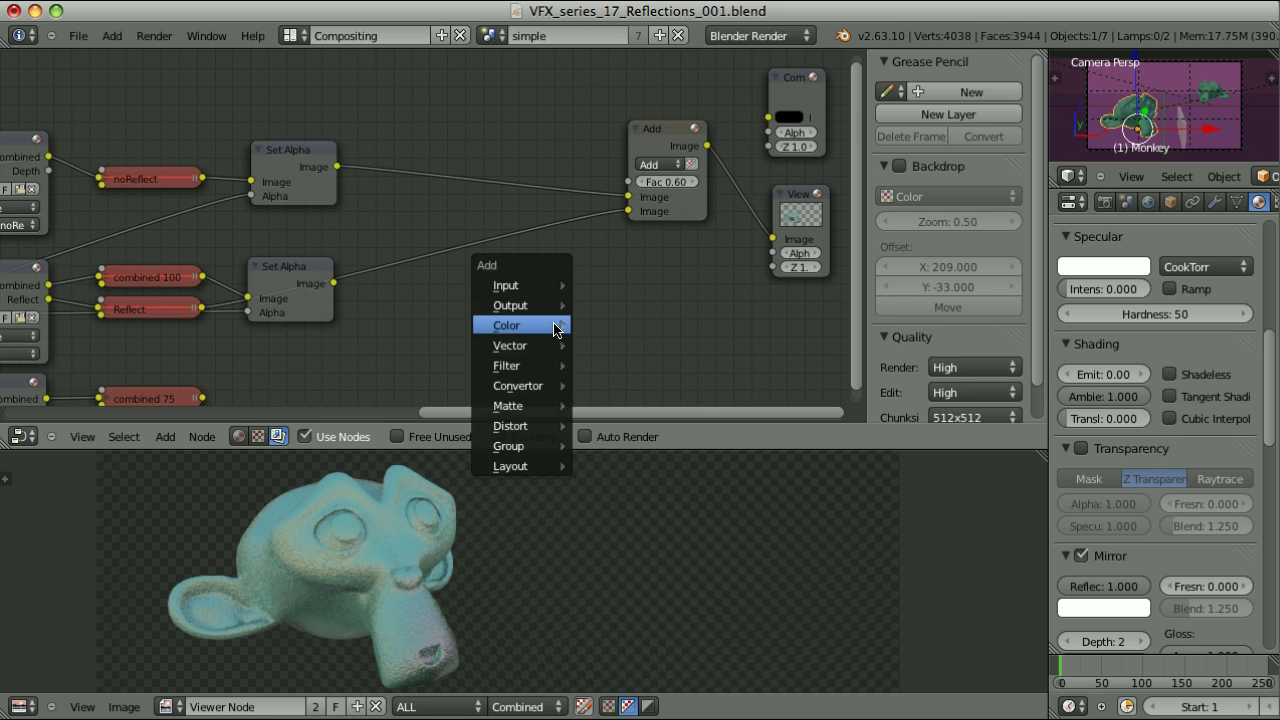
key("shift+a")
mouse_move(558, 326)
left_click(656, 364)
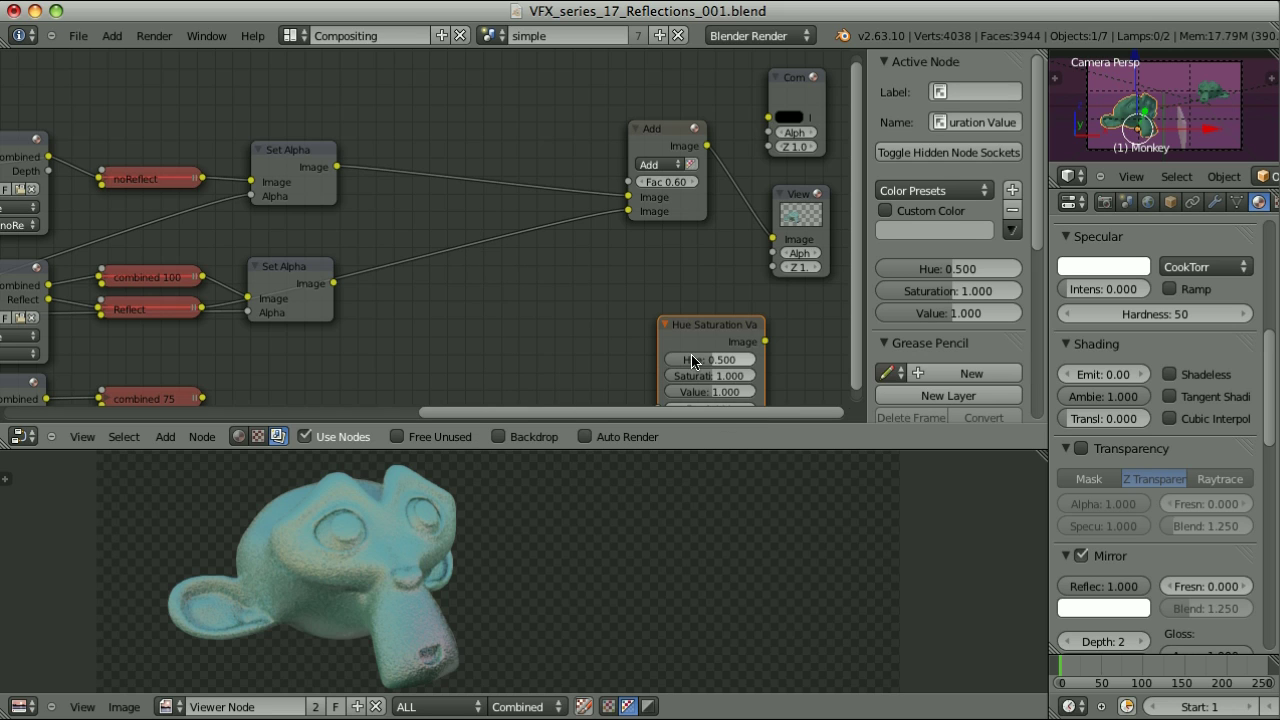
left_click(486, 150)
left_click_drag(492, 141, 513, 142)
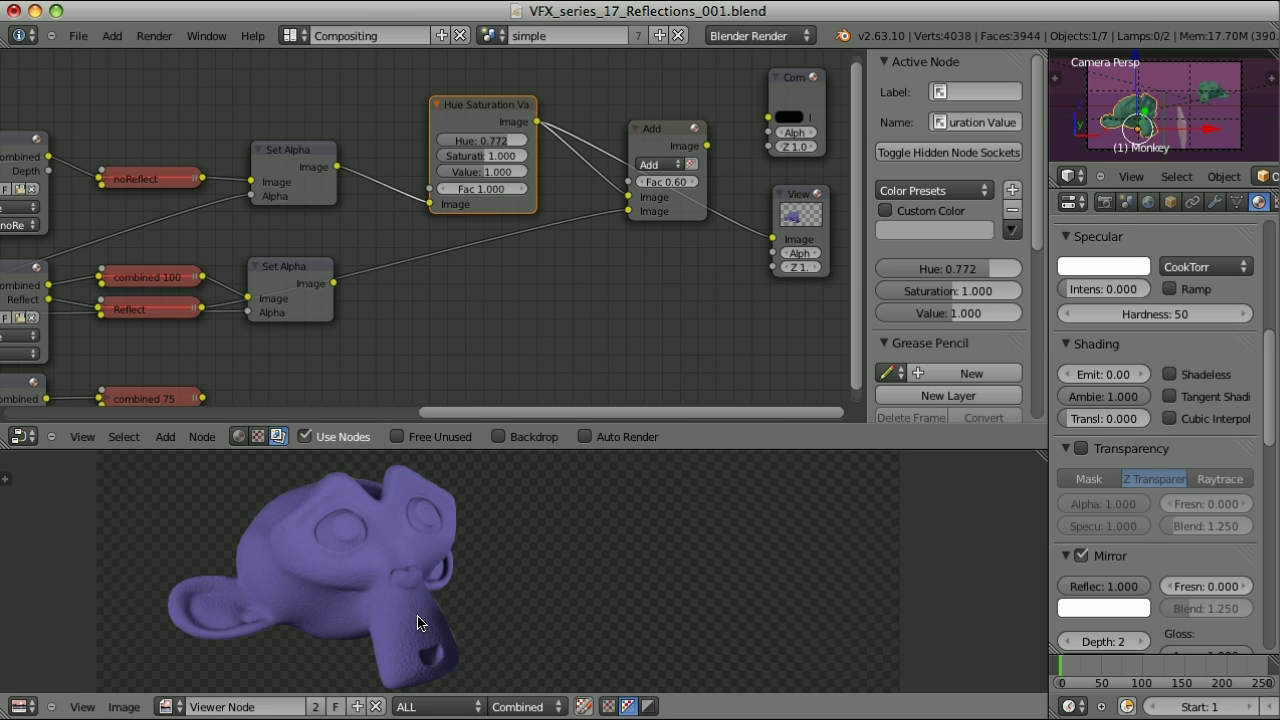
Step: Compare the Add node's output with the Reflect pass in the viewer, and return the viewer to the Add node
left_click(665, 137)
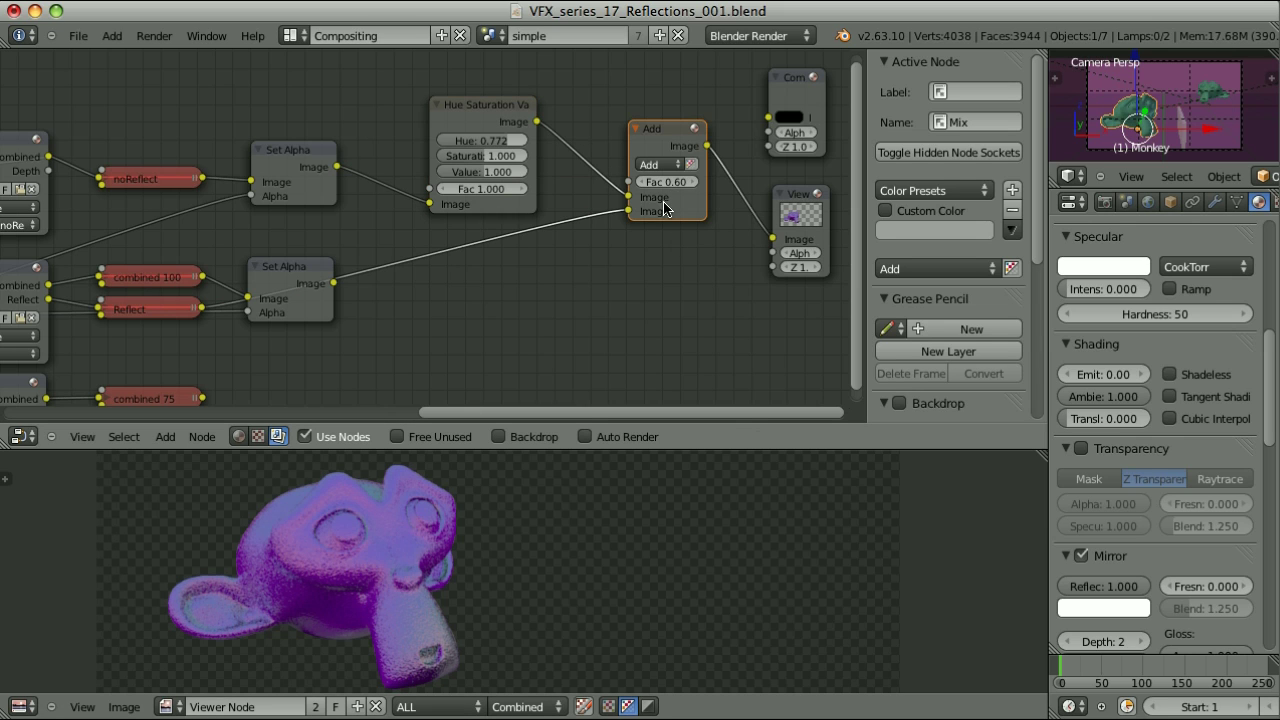
left_click(160, 314, "ctrl+shift")
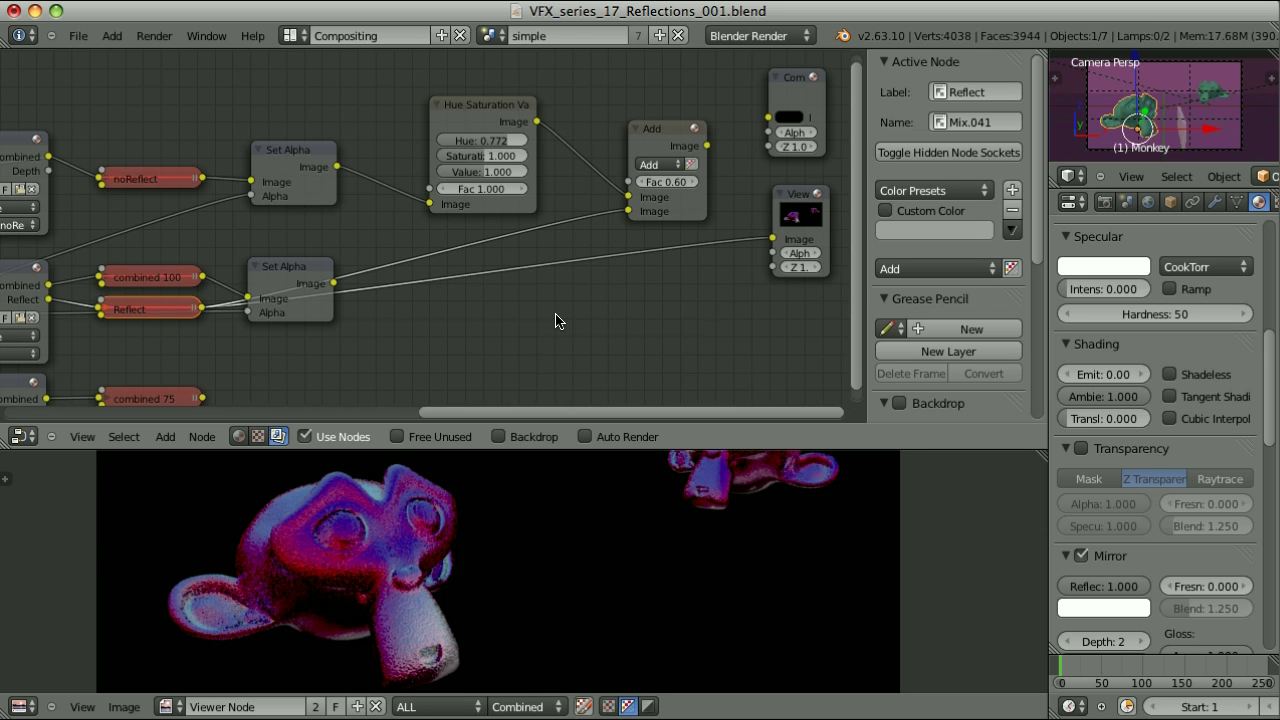
key("ctrl+z")
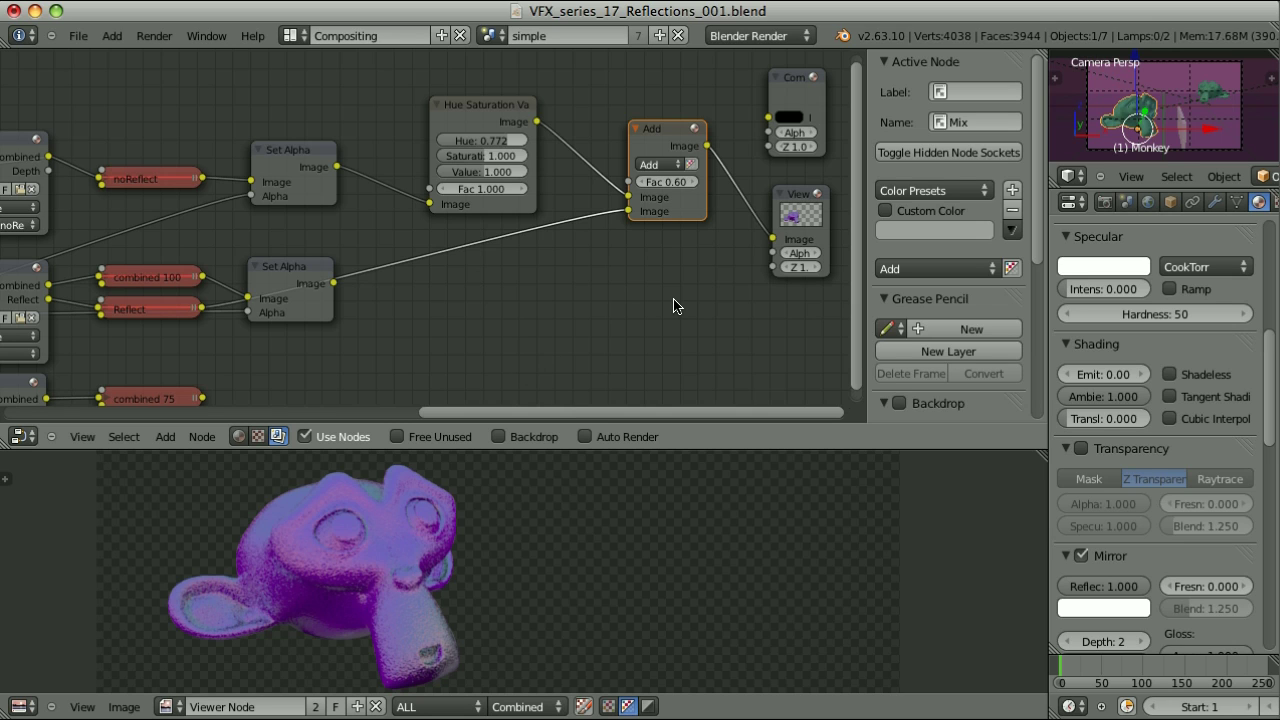
Step: Duplicate the Add node, place the copy directly below it, and set the copy's blend type to Mix
key("shift+d")
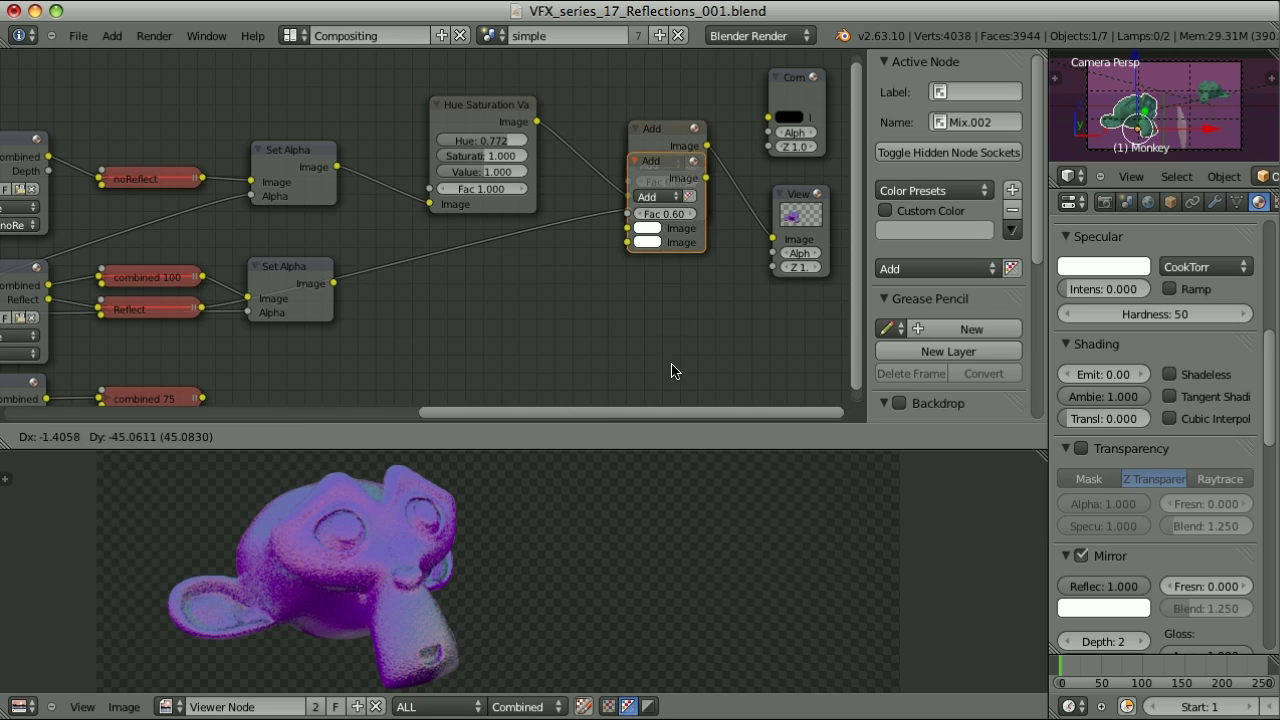
left_click(671, 414)
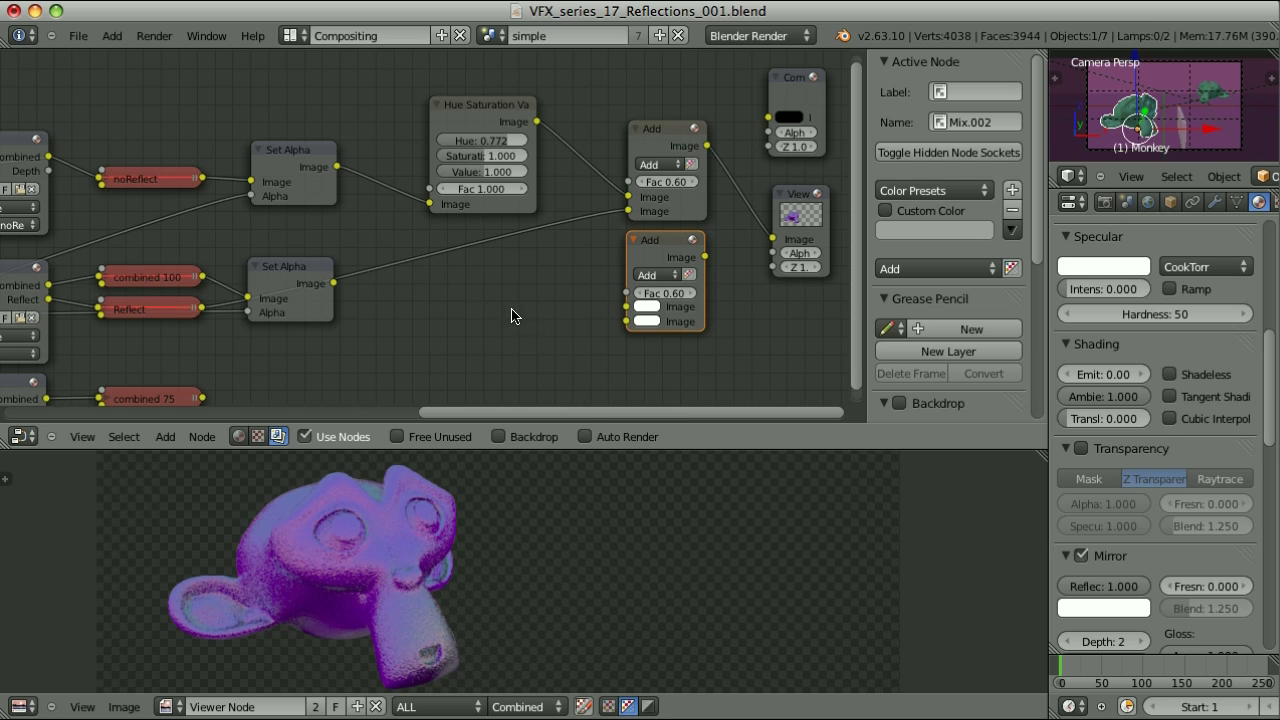
left_click(651, 275)
left_click(657, 292)
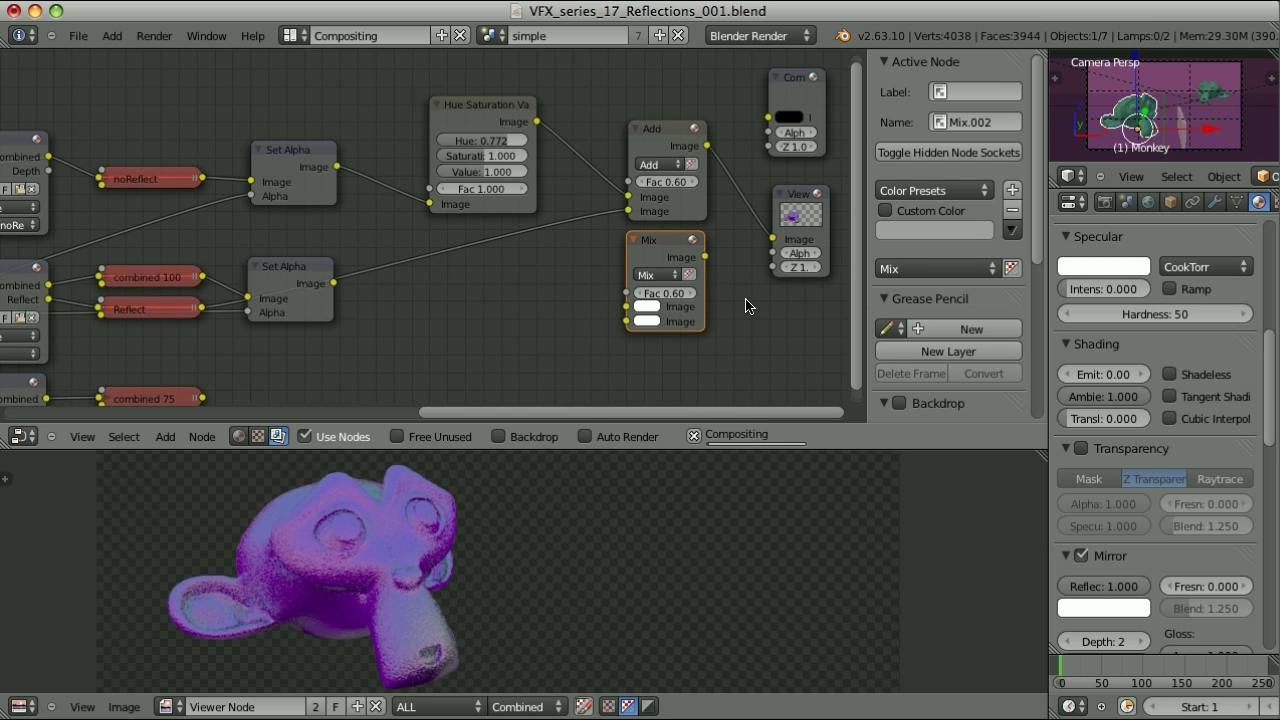
Step: Feed the Hue Saturation Value and combined 100 Set Alpha outputs into the new Mix node, and show its output in the viewer
left_click(491, 108)
left_click(663, 243, "shift")
key("f")
left_click(291, 270)
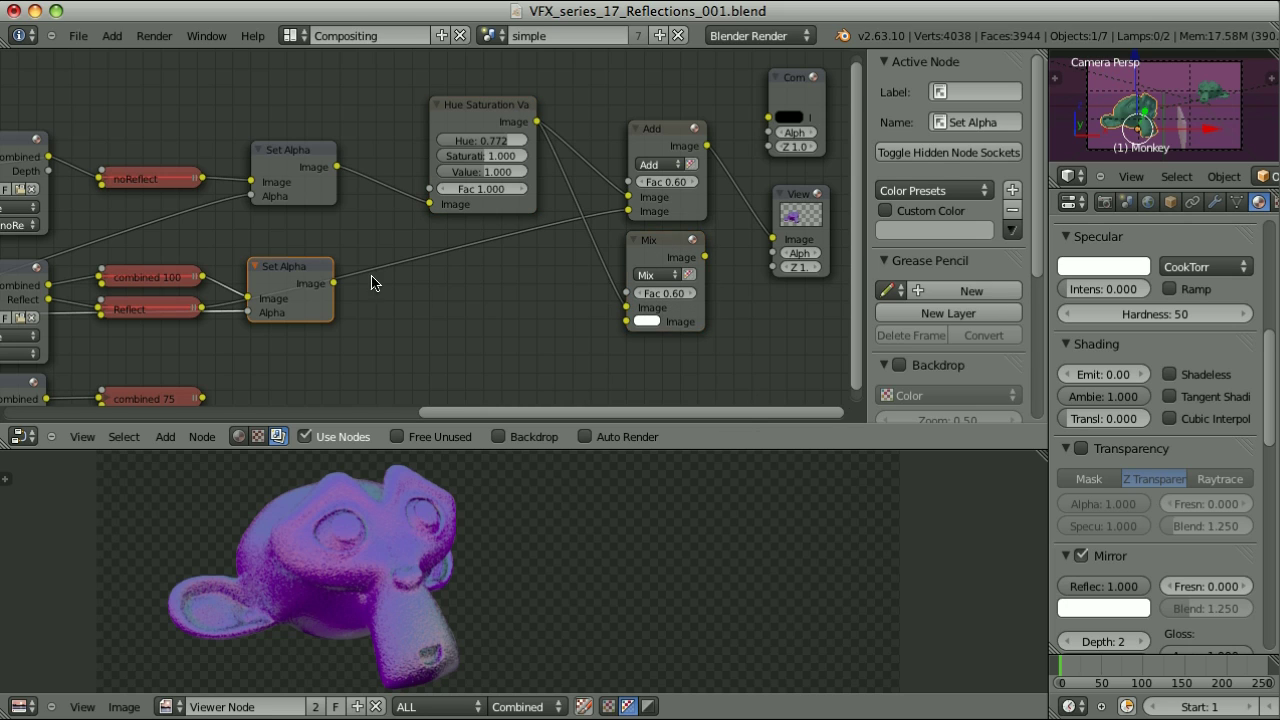
left_click(668, 247, "shift")
key("f")
left_click(668, 247, "ctrl+shift")
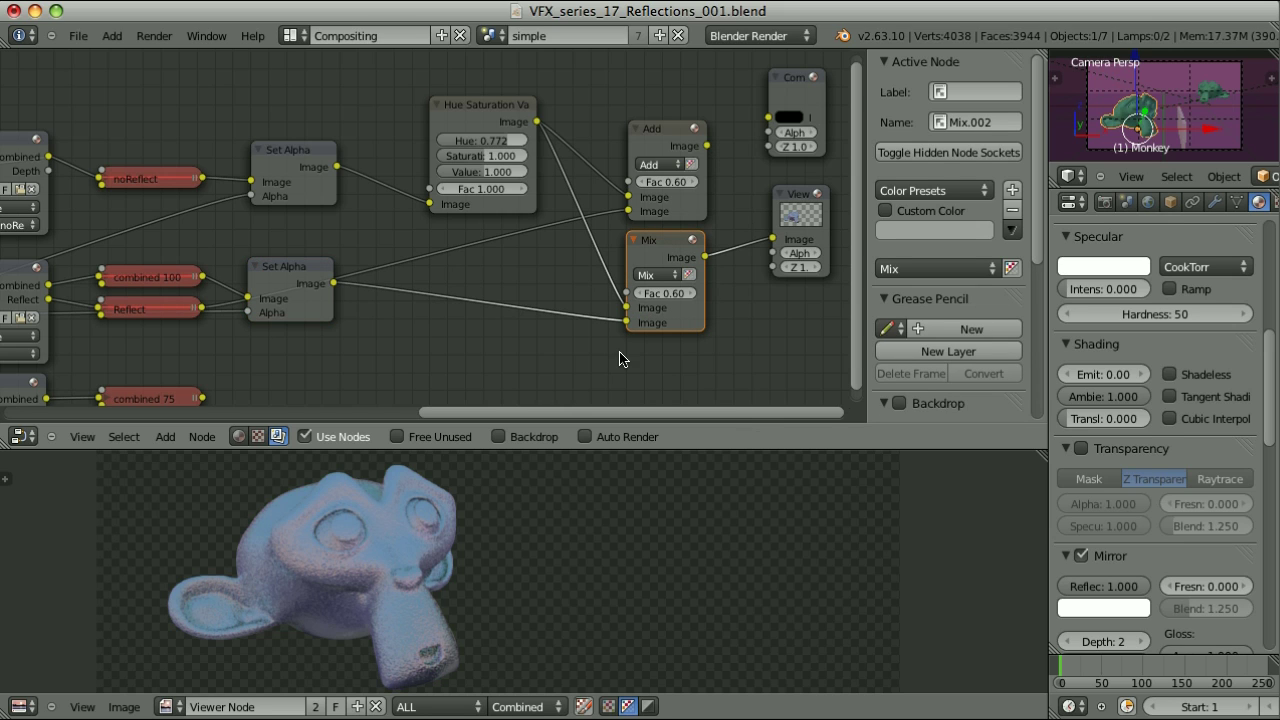
Step: Compare the Add and Mix node outputs in the viewer, and review the material's mirror settings
left_click(660, 128, "ctrl+shift")
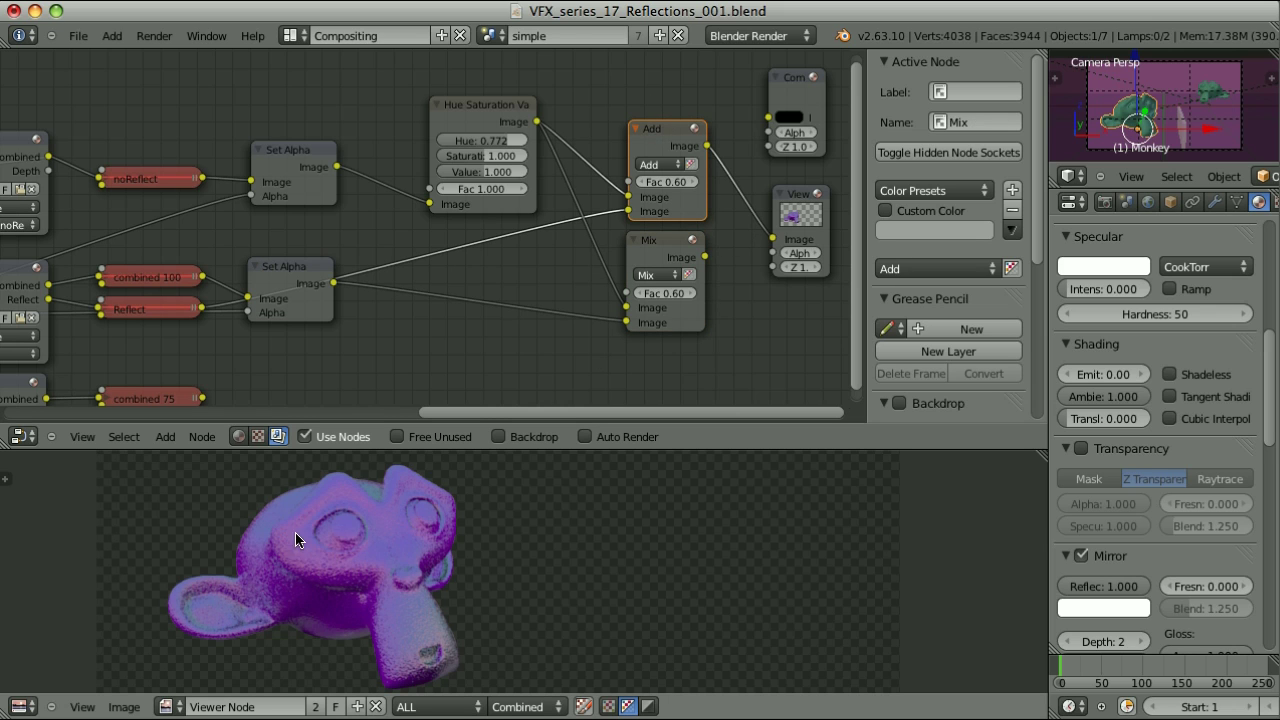
left_click(660, 240, "ctrl+shift")
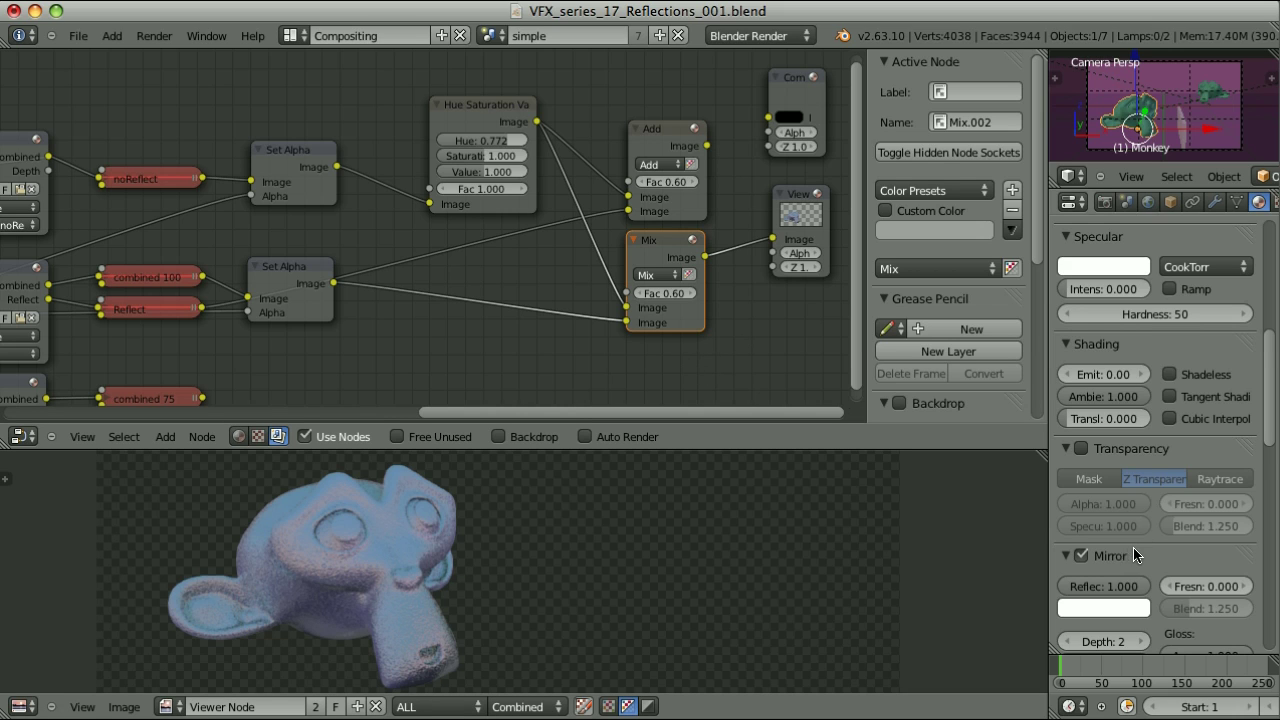
scroll(1128, 545, "down", 2)
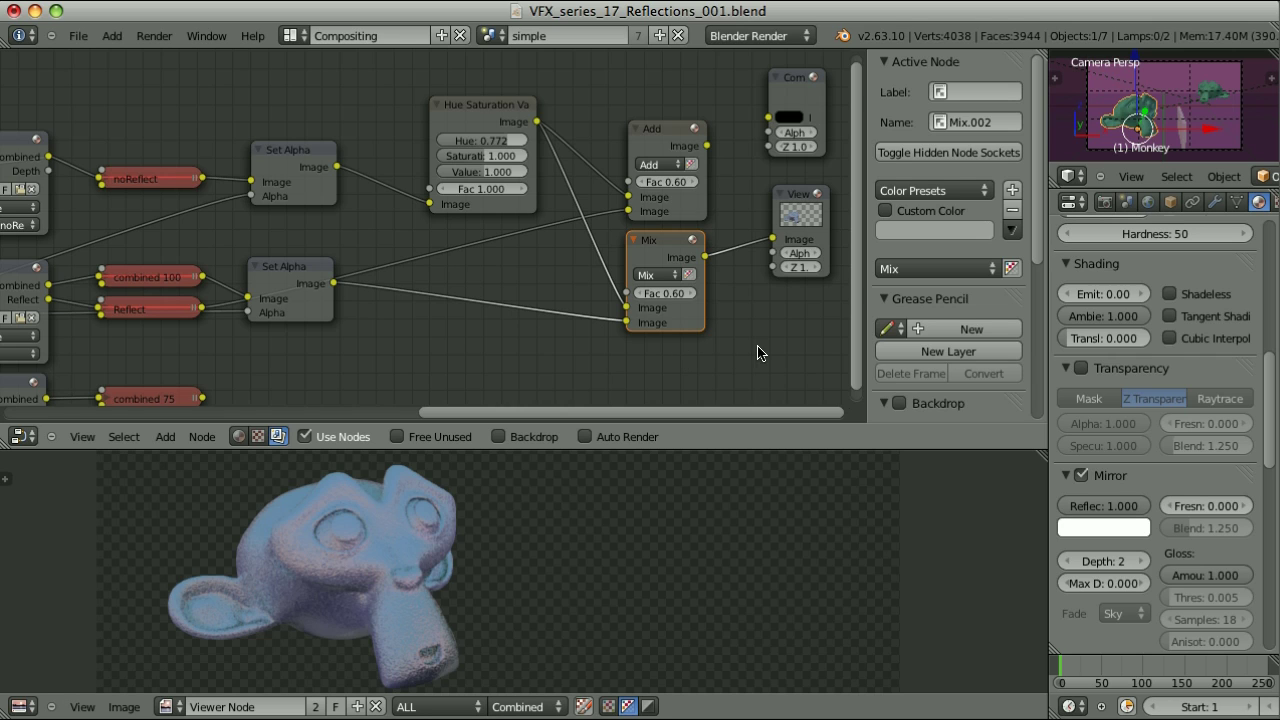
Step: Set the Hue Saturation Value node's hue to 0.284
left_click_drag(506, 146, 482, 146)
left_click_drag(466, 147, 466, 150)
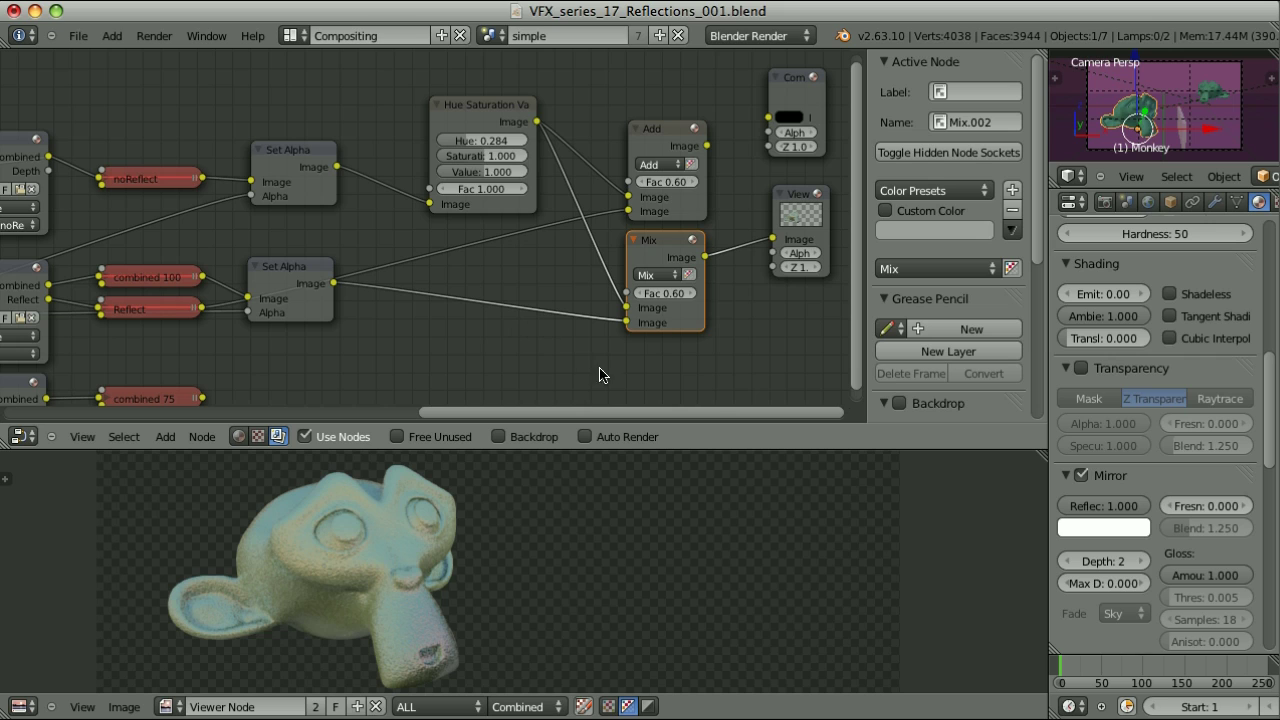
Step: Change the lower Mix node's blend type to Add, and set the Hue Saturation Value node's hue to 0.788
left_click(658, 276)
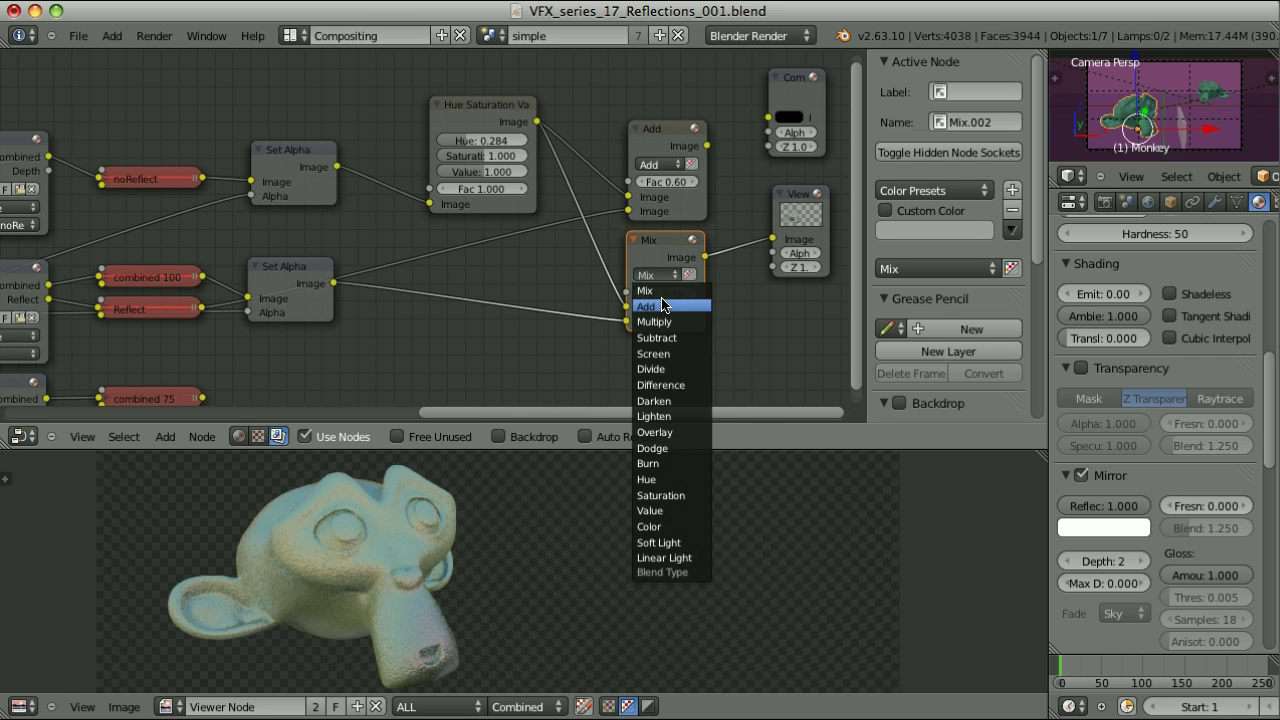
left_click(646, 306)
left_click_drag(482, 141, 511, 141)
left_click(651, 364)
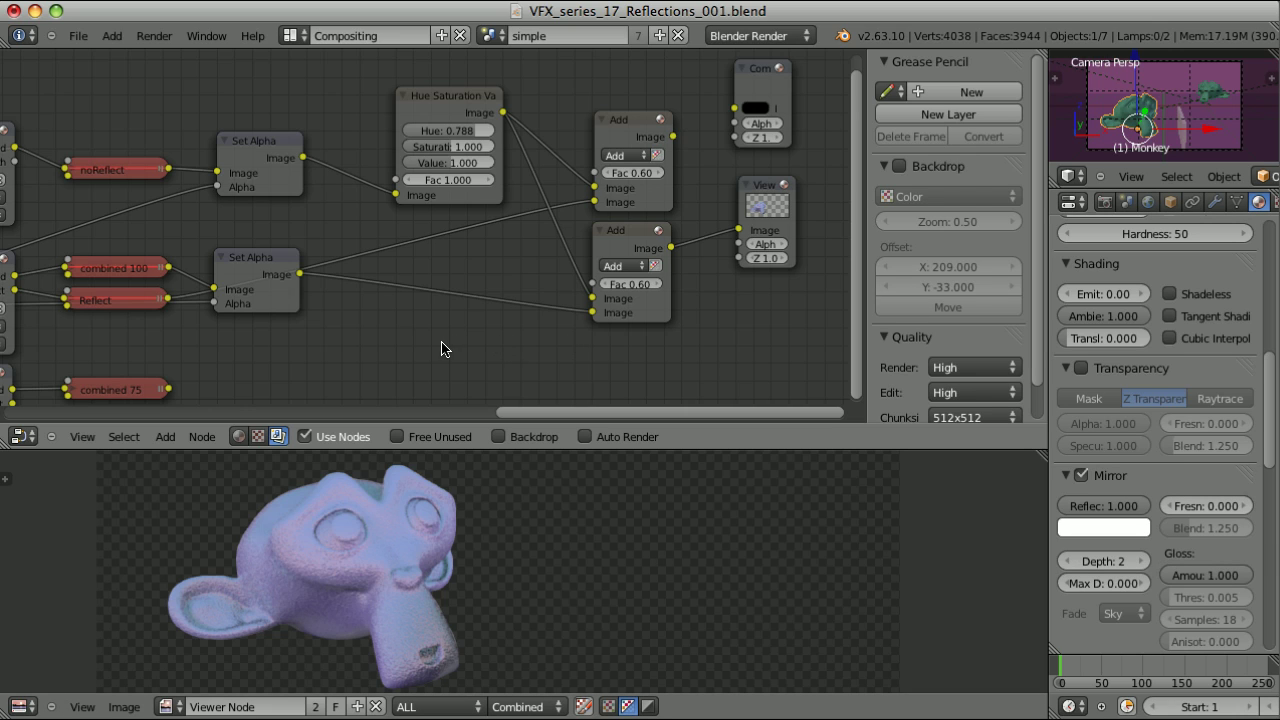
Step: Review the enabled passes in the render settings
middle_click_drag(451, 349, 518, 362)
scroll(518, 362, "down", 1)
left_click(1104, 201)
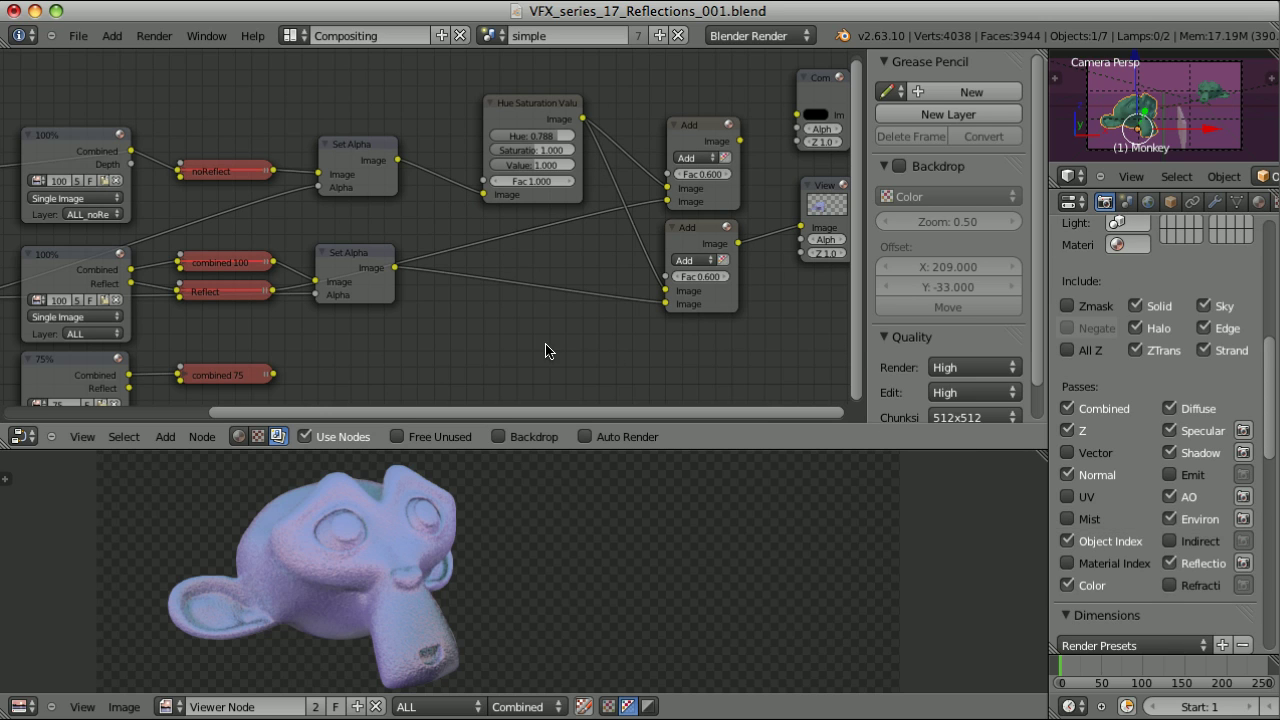
Step: Add a Normal node below the Set Alpha nodes, feed it the render's Normal pass, and show its Dot output in the viewer
scroll(512, 313, "down", 1)
key("shift+a")
mouse_move(508, 340)
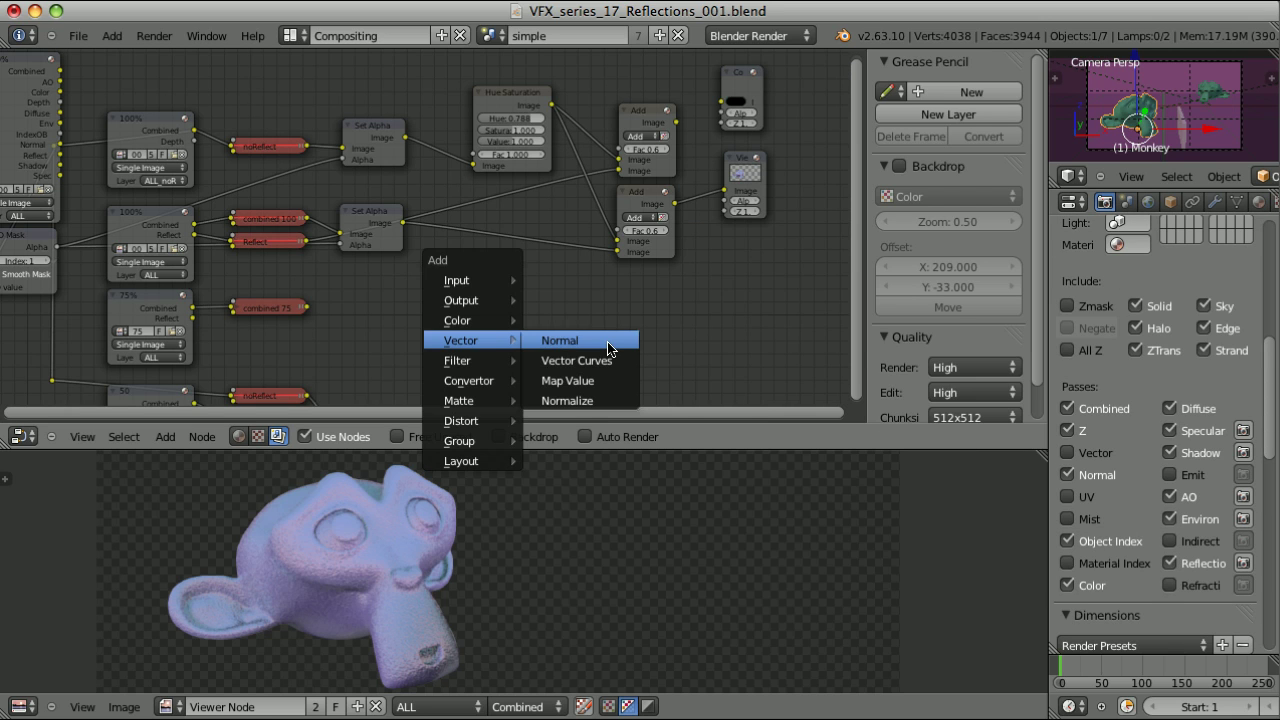
left_click(560, 340)
left_click(452, 312)
left_click_drag(60, 145, 446, 353)
left_click_drag(468, 279, 617, 246)
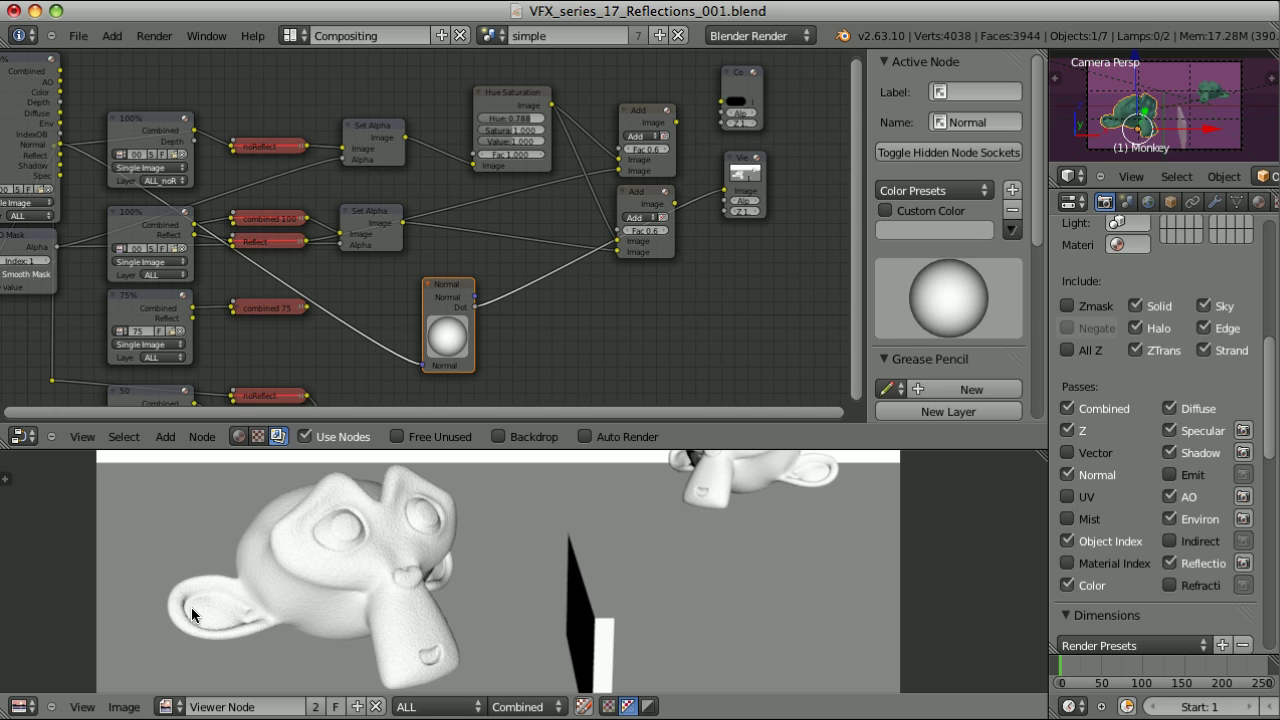
Step: Insert an Invert node after the Normal node's Dot output, and use it as the lower Add node's factor, previewing that node's output
key("shift+a")
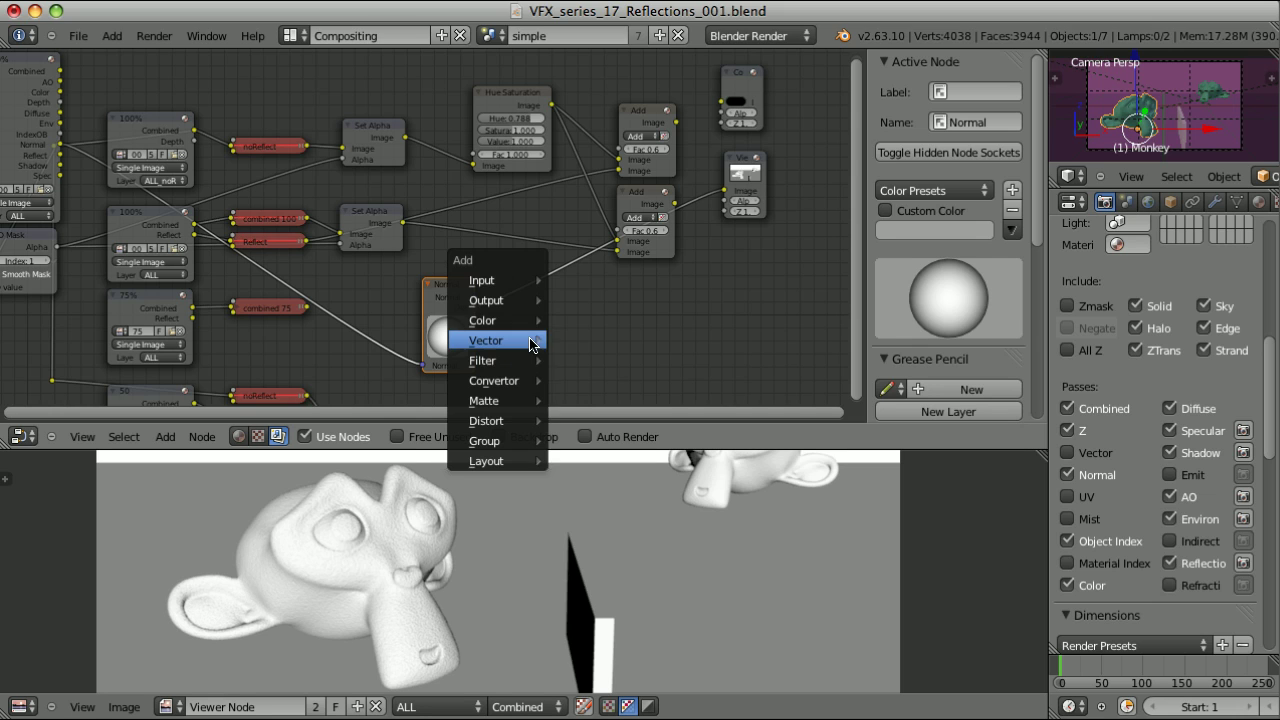
mouse_move(505, 328)
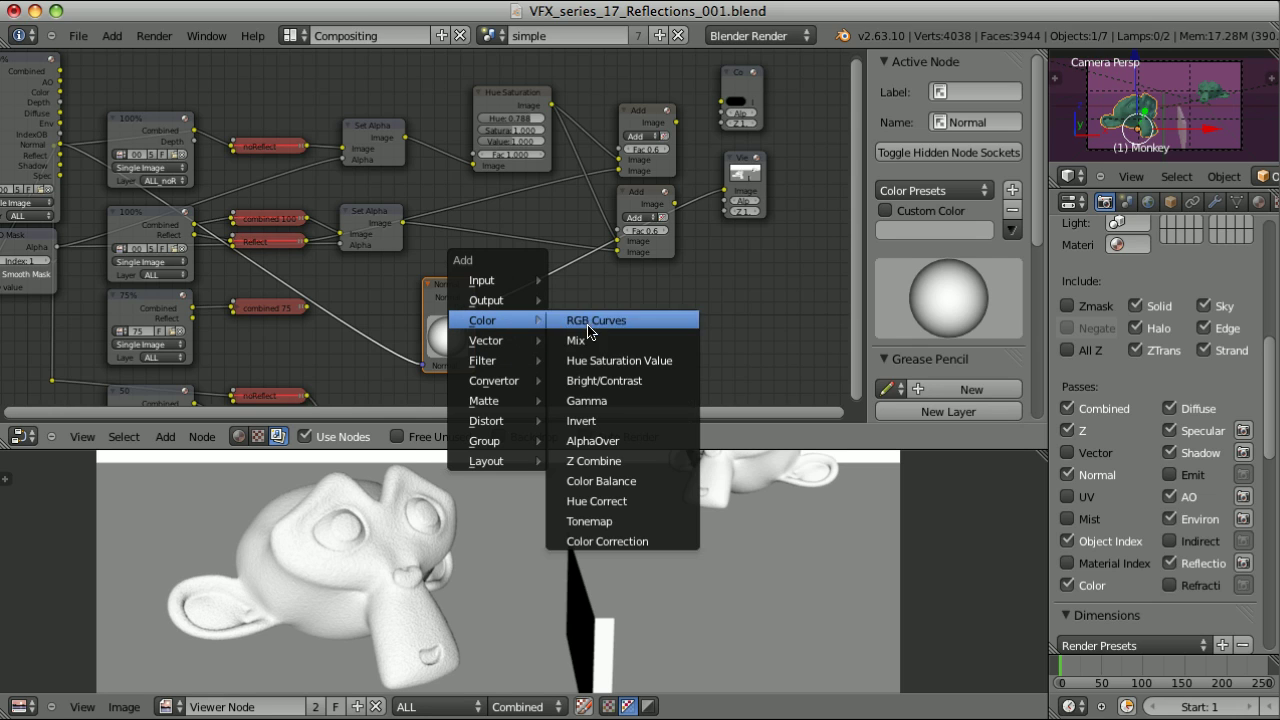
left_click(600, 428)
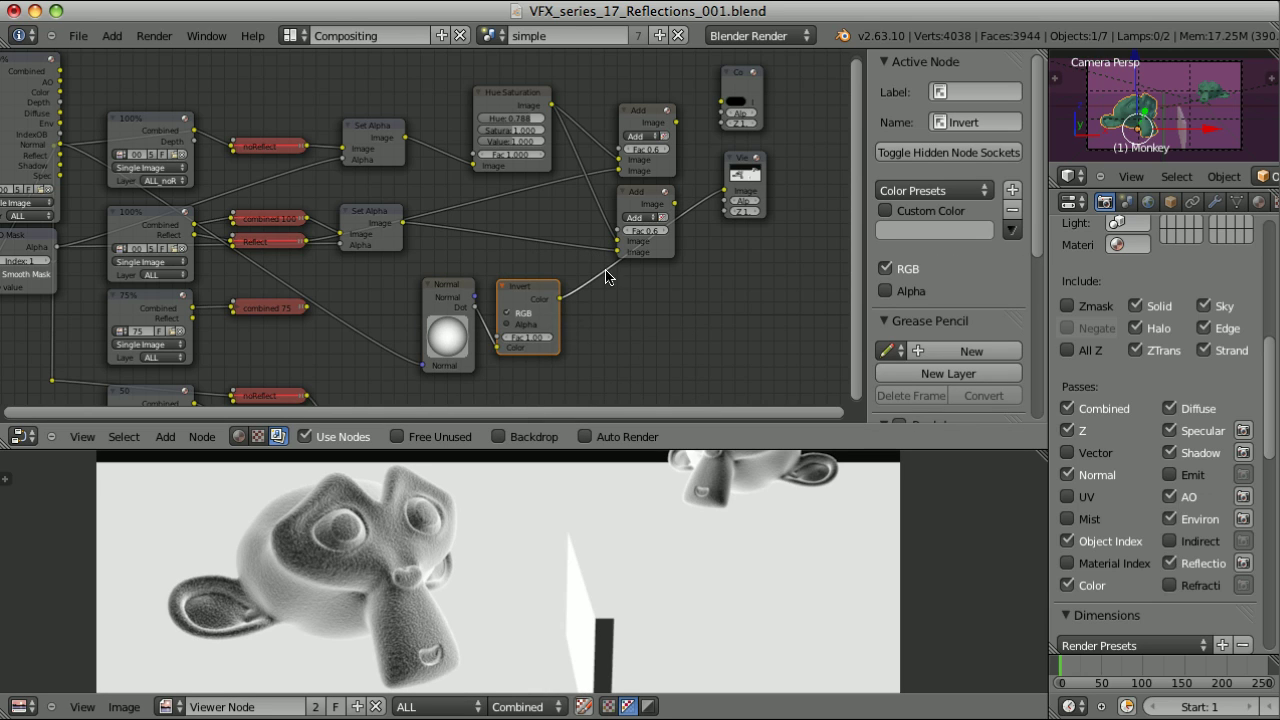
scroll(688, 317, "up", 2)
left_click_drag(609, 324, 688, 231)
left_click(745, 240, "ctrl+shift")
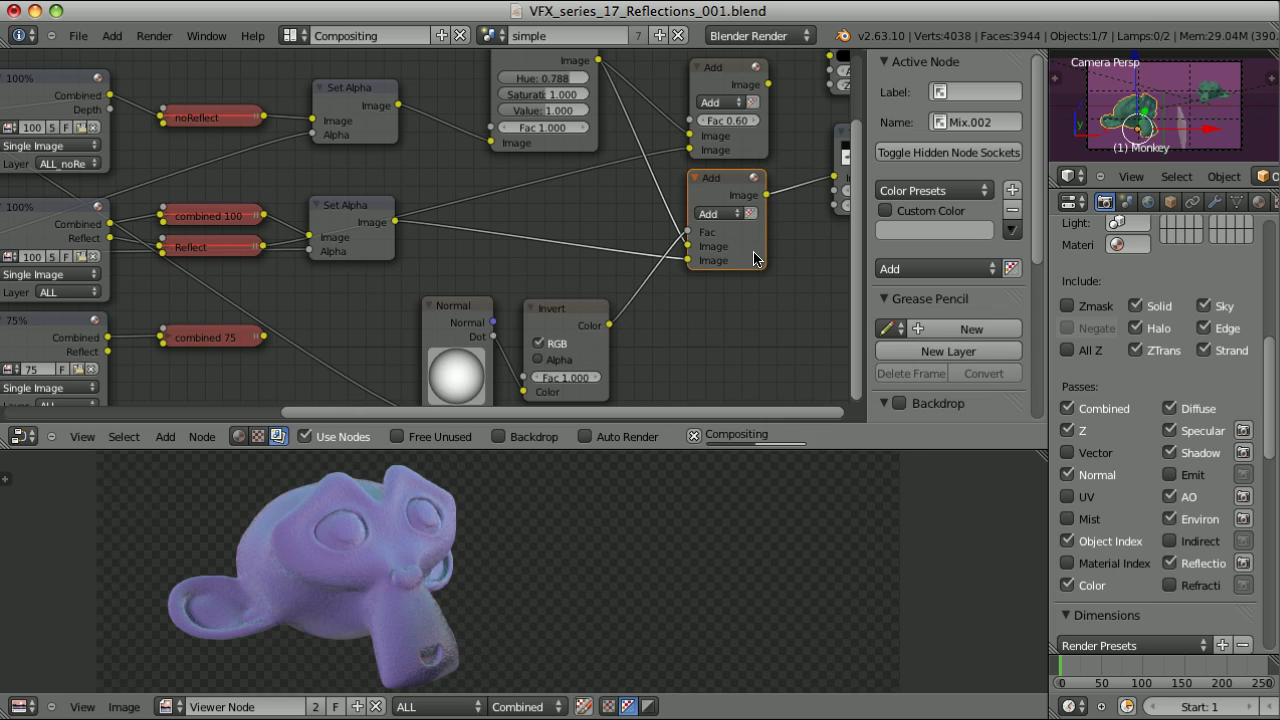